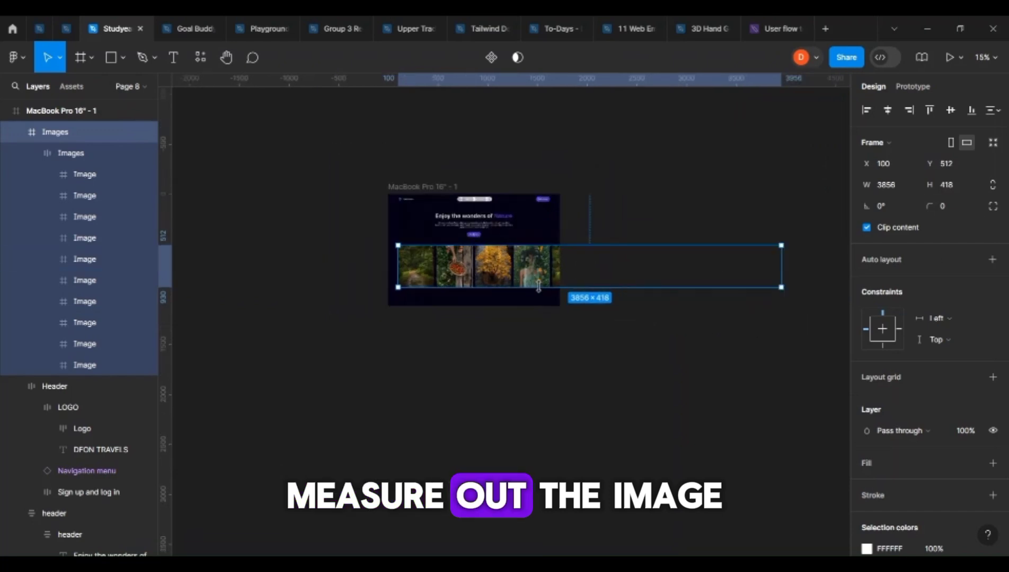
Narrow the Images frame to a width of 1528 so it ends at the fourth image's right edge.
left_click_drag(779, 260, 552, 261)
scroll(537, 278, "up", 3)
scroll(544, 275, "up", 5)
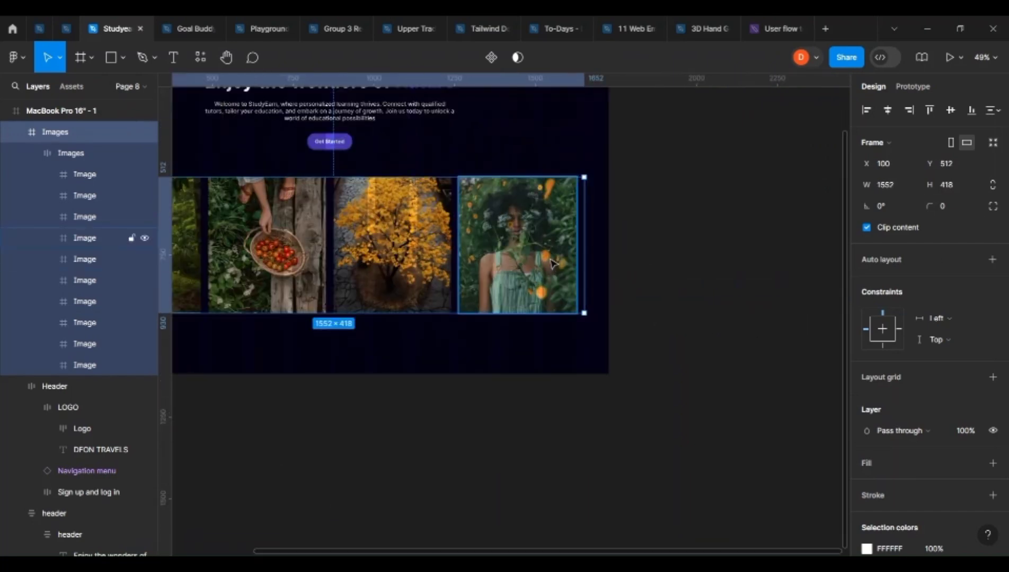
left_click_drag(600, 237, 597, 239)
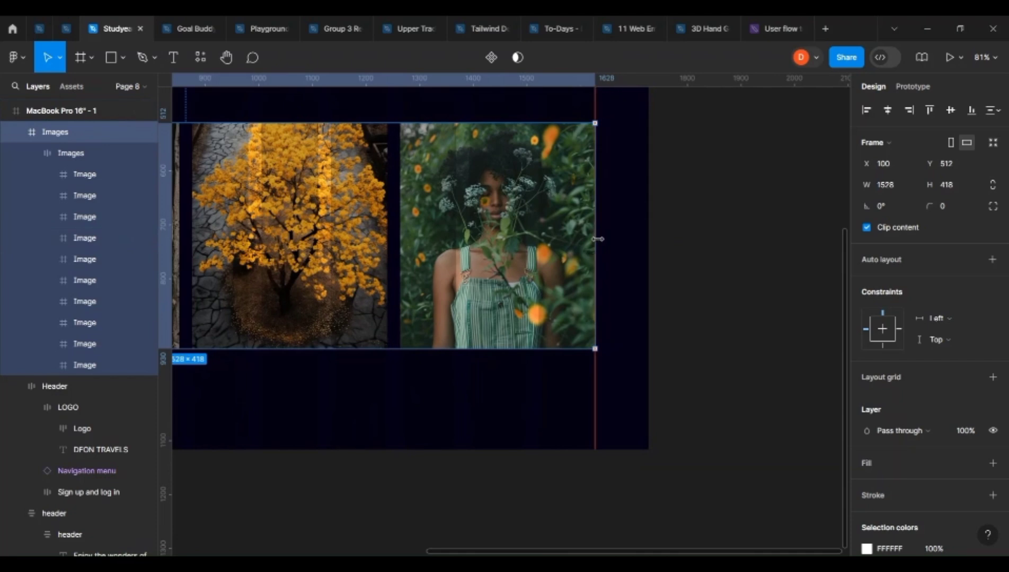
scroll(551, 305, "down", 6)
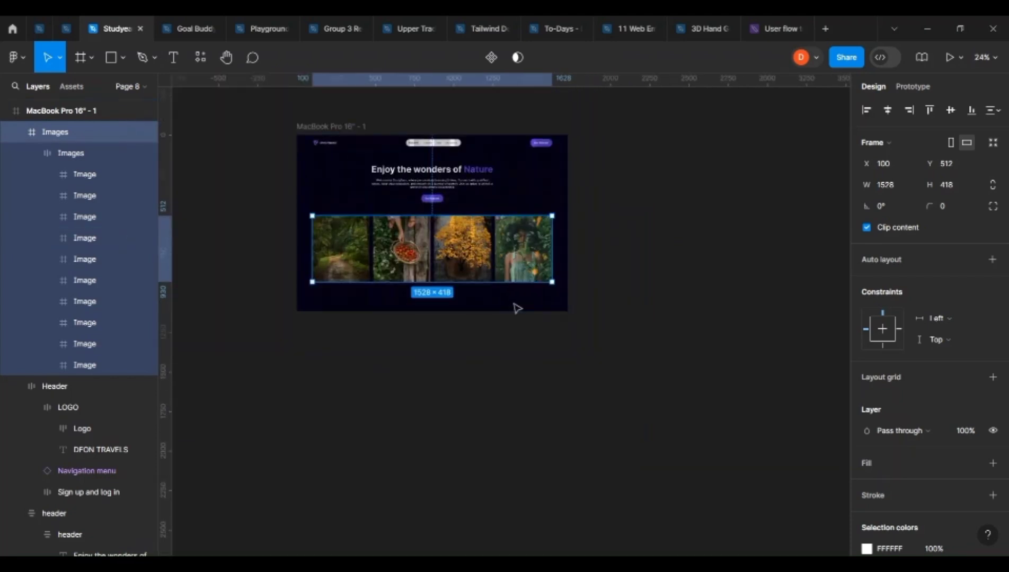
Move the Images frame out of the MacBook Pro 16" - 1 frame onto empty canvas beside it and duplicate it directly below.
left_click(516, 308)
left_click(460, 259)
left_click_drag(460, 259, 755, 258)
scroll(755, 258, "right", 4)
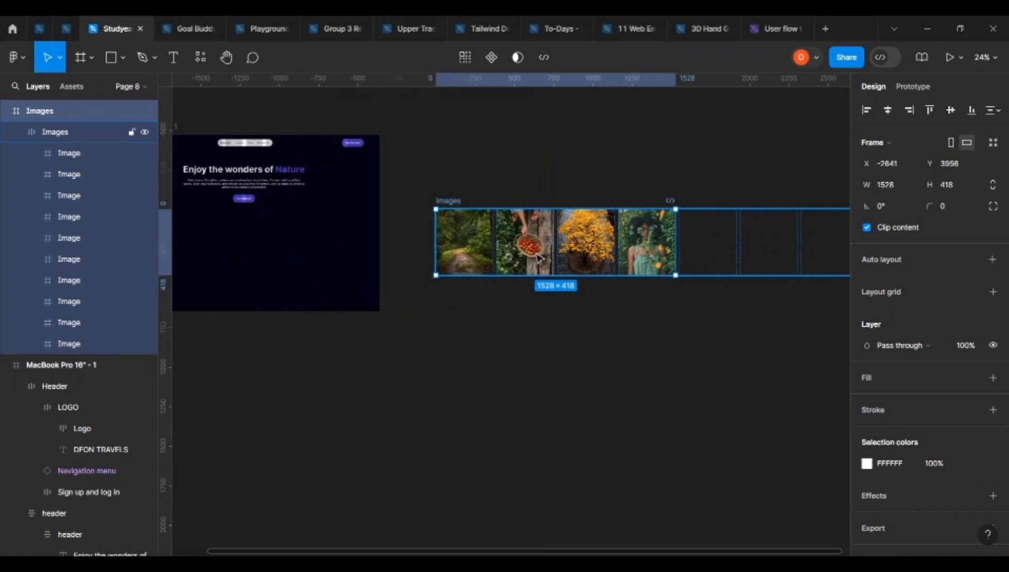
left_click_drag(537, 258, 605, 254)
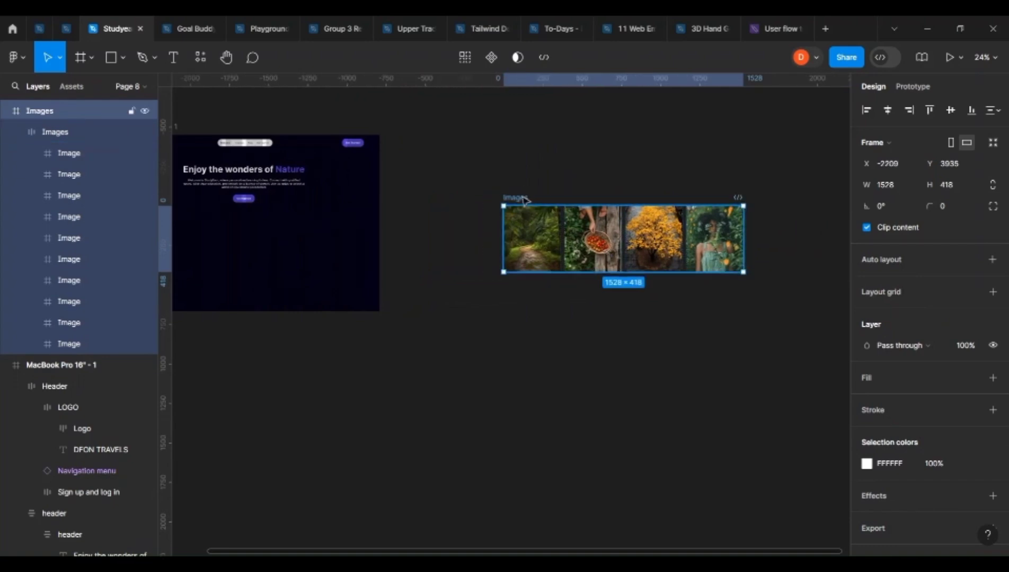
left_click_drag(570, 268, 573, 351, "alt")
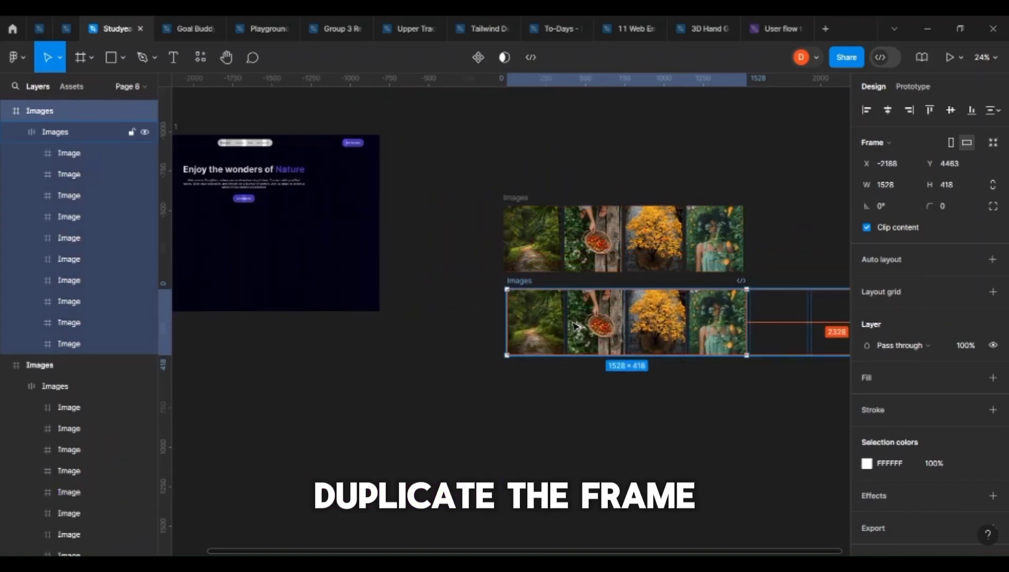
Shift the inner image row of the duplicated Images frame left to X -1604, bringing the next forest path image to the start.
double_click(584, 324)
scroll(583, 325, "up", 5)
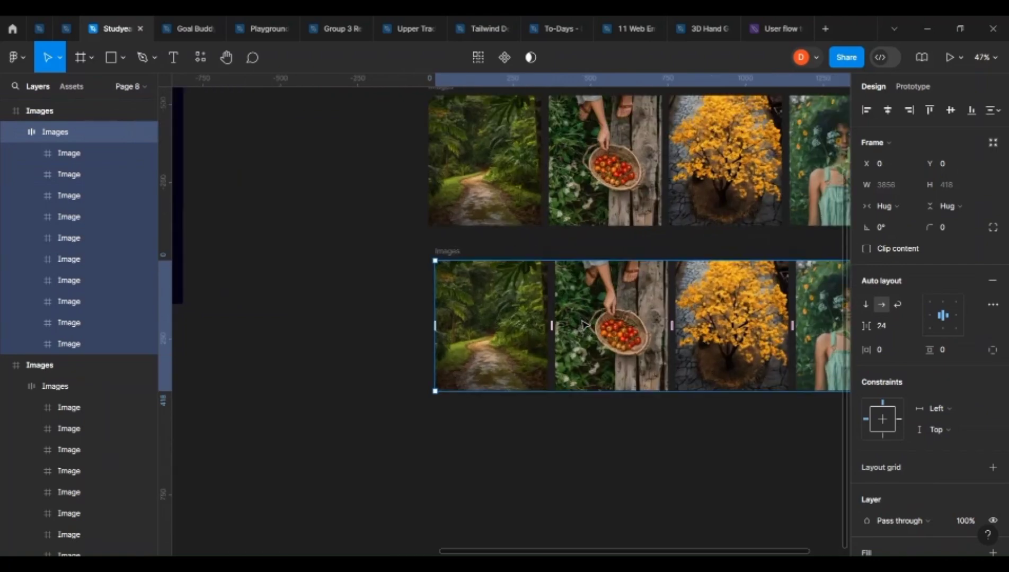
key("shift+Left")
key("shift+Left")
key("shift+Left")
key("shift+Left")
key("shift+Left")
key("shift+Left")
key("shift+Left")
key("shift+Left")
key("shift+Left")
key("shift+Left")
key("shift+Left")
key("shift+Left")
key("shift+Left")
key("shift+Left")
key("shift+Left")
key("shift+Left")
key("shift+Left")
key("shift+Left")
key("shift+Left")
key("shift+Left")
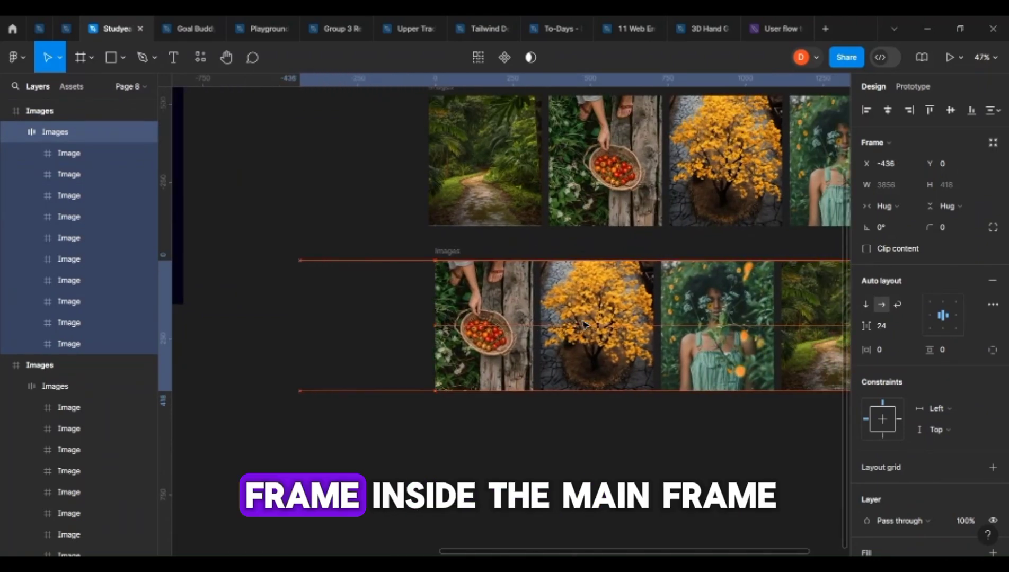
key("shift+Left")
key("shift+Left")
key("shift+Left")
key("shift+Left")
key("shift+Left")
key("shift+Left")
key("shift+Left")
key("shift+Left")
key("shift+Left")
key("shift+Left")
key("shift+Left")
key("shift+Left")
key("shift+Left")
key("shift+Left")
key("shift+Left")
key("shift+Left")
key("shift+Left")
key("shift+Left")
key("shift+Left")
key("shift+Left")
scroll(585, 337, "right", 5)
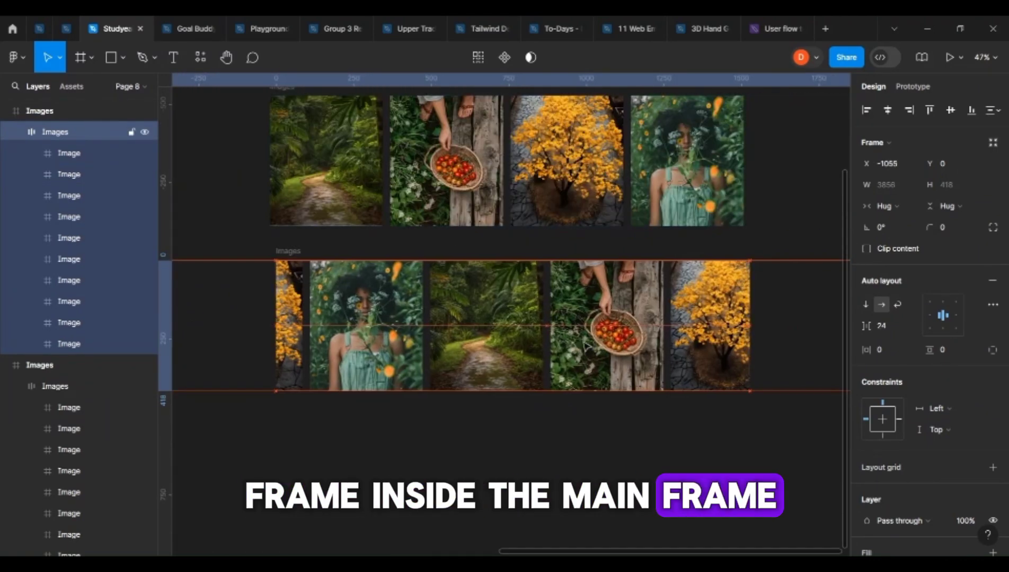
key("shift+Left")
key("shift+Left")
key("shift+Left")
key("shift+Left")
key("shift+Left")
key("shift+Left")
key("shift+Left")
key("shift+Left")
key("shift+Left")
key("shift+Left")
key("shift+Left")
key("shift+Left")
key("shift+Left")
key("shift+Left")
key("shift+Left")
key("shift+Left")
key("shift+Left")
key("shift+Left")
scroll(308, 262, "up", 3)
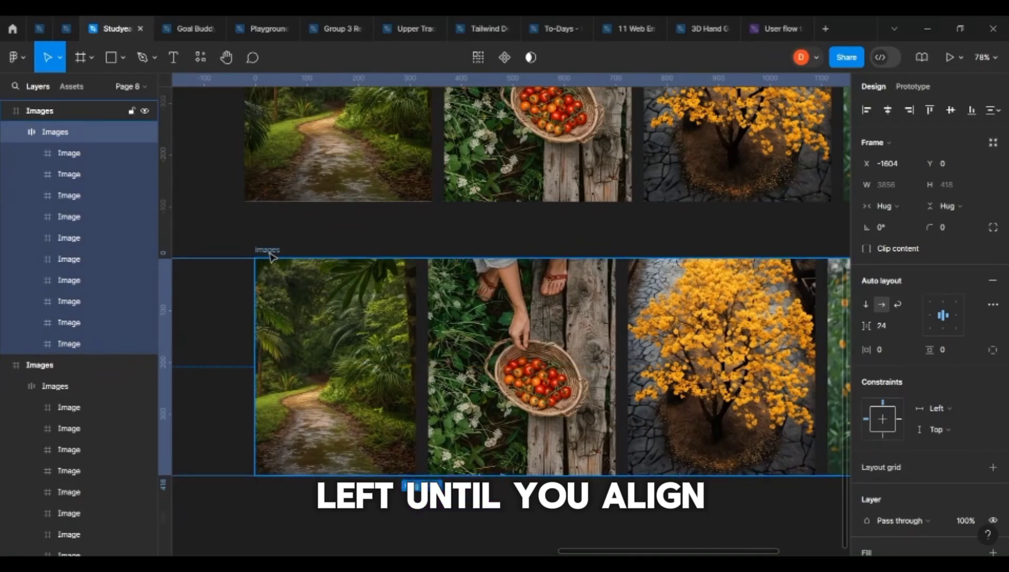
Fine-tune the horizontal position of the duplicate's inner image row to X -1663.
key("Right")
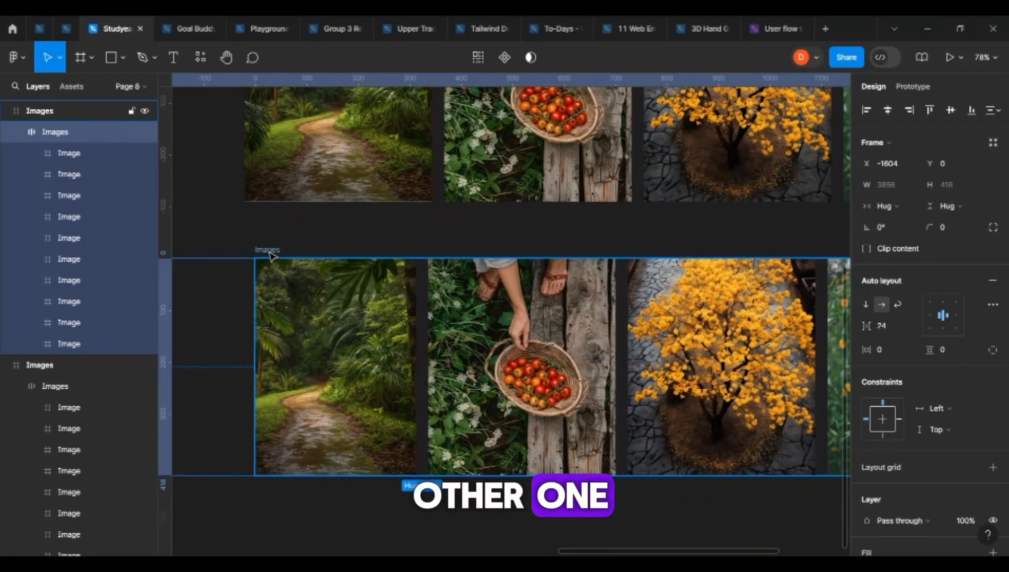
key("Right")
key("Right")
key("Right")
key("Right")
key("Right")
key("Right")
key("Right")
key("Right")
key("Right")
key("Right")
key("Right")
key("Right")
key("Right")
key("Right")
key("Right")
key("Right")
key("Right")
key("Right")
key("Right")
key("Right")
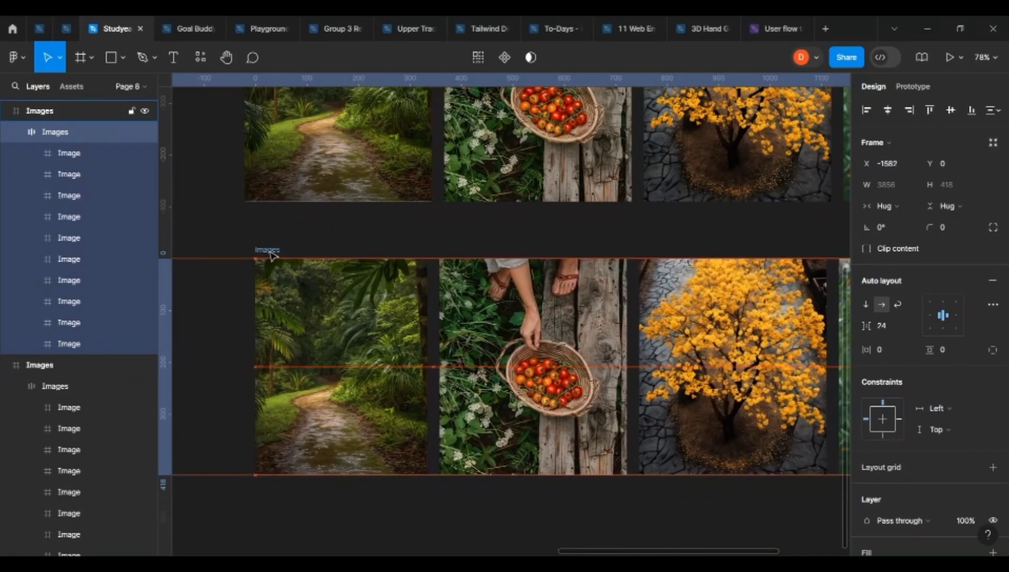
key("Left")
key("Left")
key("Left")
key("Left")
key("Left")
key("Left")
key("Left")
key("Left")
key("Left")
key("Left")
key("Left")
key("Left")
key("Left")
key("Left")
key("Left")
key("Left")
key("Left")
key("Left")
key("Left")
key("Left")
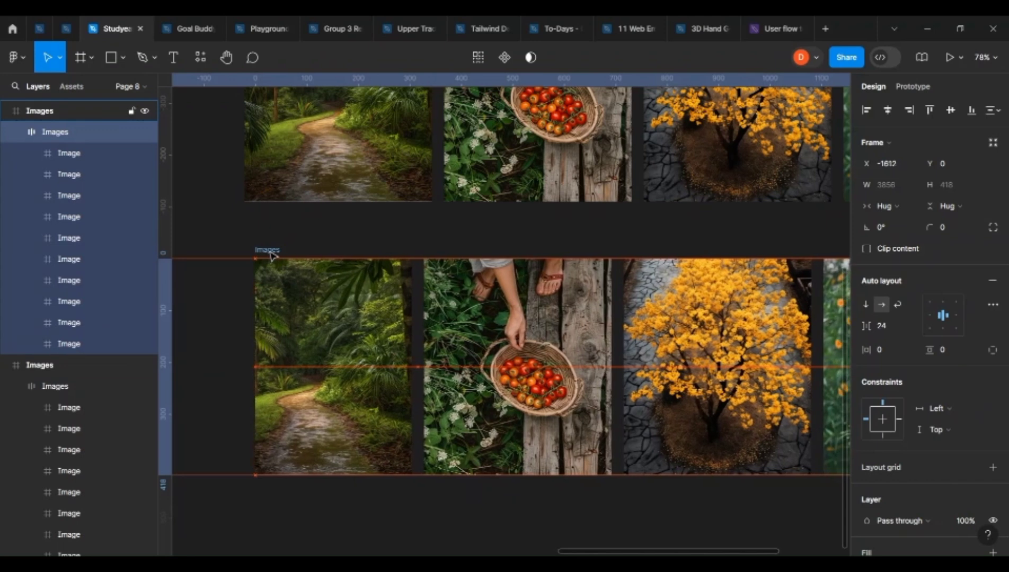
key("Left")
key("Left")
key("Left")
key("Left")
key("Left")
key("Left")
key("Left")
key("Left")
key("Left")
key("Left")
key("Left")
key("Left")
key("Left")
key("Left")
key("Left")
key("Left")
key("Left")
key("Left")
key("Left")
key("Left")
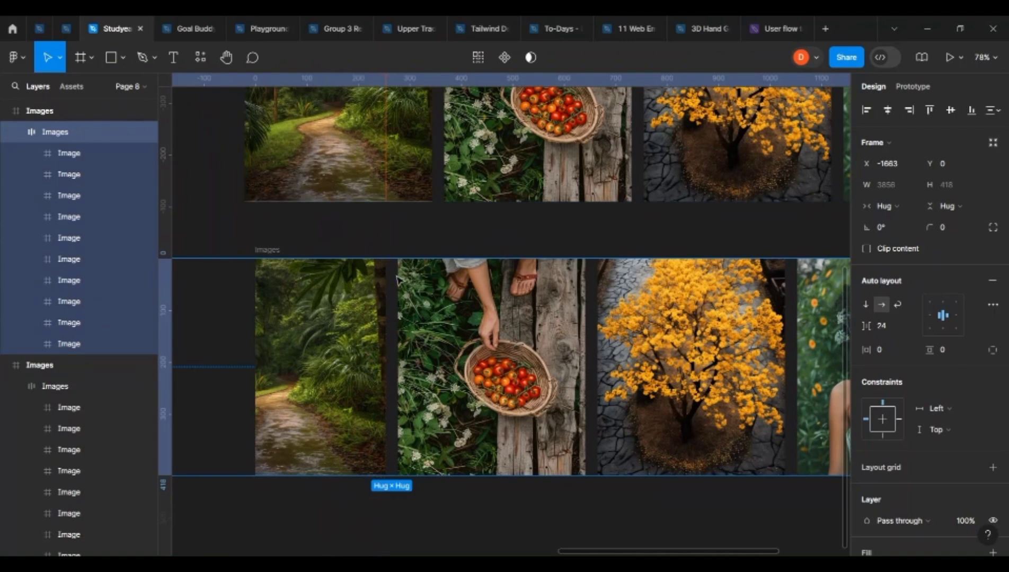
Nudge the inner image row of the upper Images frame left to X -89, checking its image edges against the lower row.
scroll(379, 336, "up", 5)
scroll(401, 315, "up", 3)
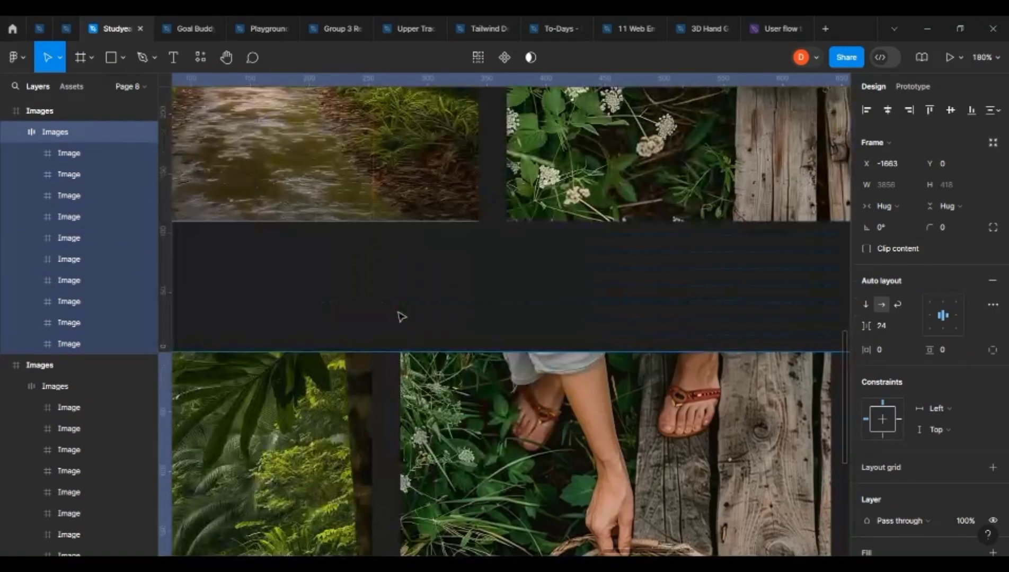
scroll(389, 285, "down", 1)
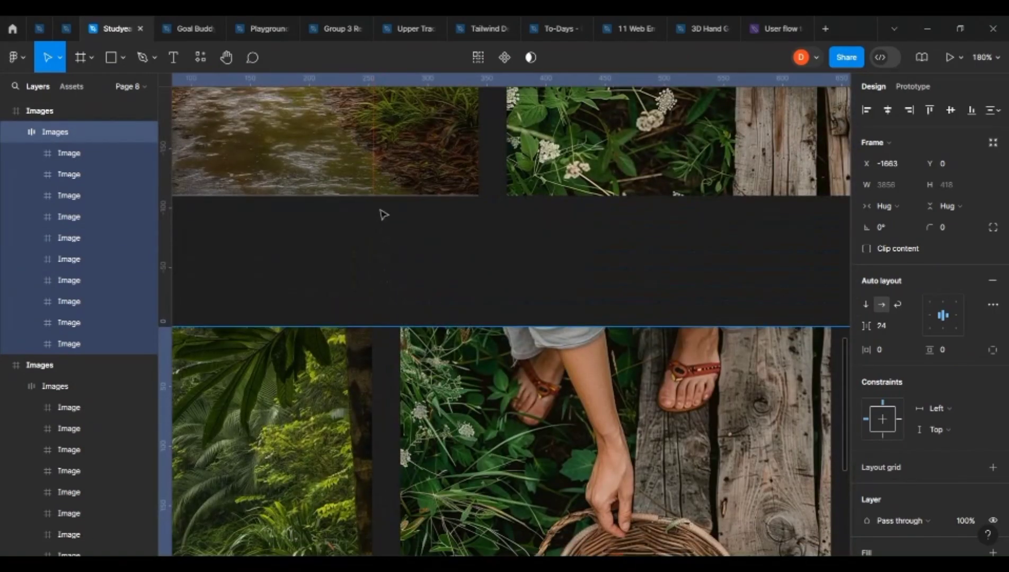
left_click(401, 170)
double_click(400, 172)
key("Left")
key("Left")
key("Left")
key("Left")
key("Left")
key("Left")
key("Left")
key("Left")
key("Left")
key("Left")
key("Left")
key("Left")
key("Left")
key("Left")
key("Left")
key("Left")
key("Left")
key("Left")
key("Left")
key("Left")
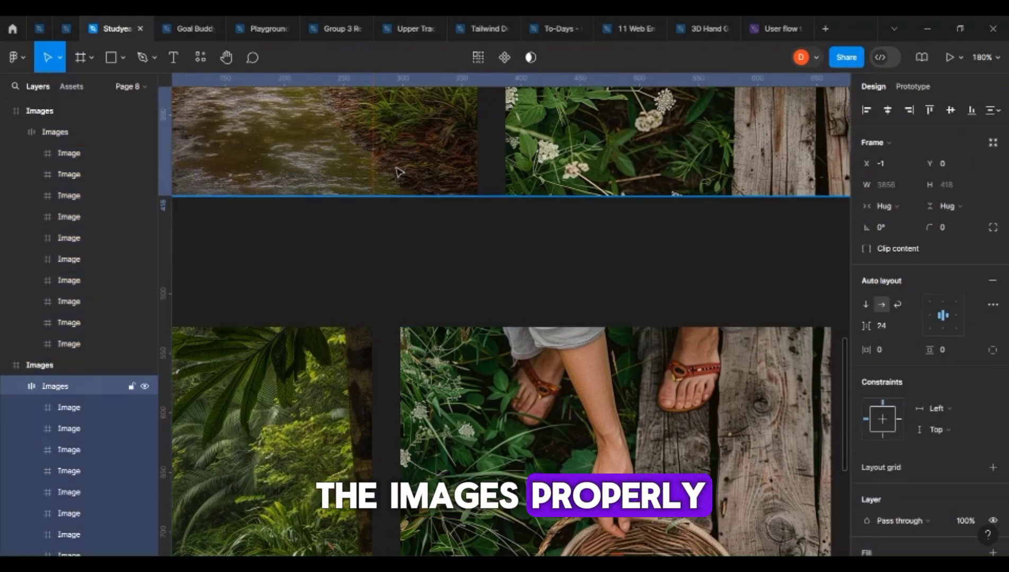
key("Left")
key("Left")
key("Left")
key("Left")
key("Left")
key("Left")
key("Left")
key("Left")
key("Left")
key("Left")
key("Left")
key("Left")
key("Left")
key("Left")
key("Left")
key("Left")
key("Left")
key("Left")
key("Left")
key("Left")
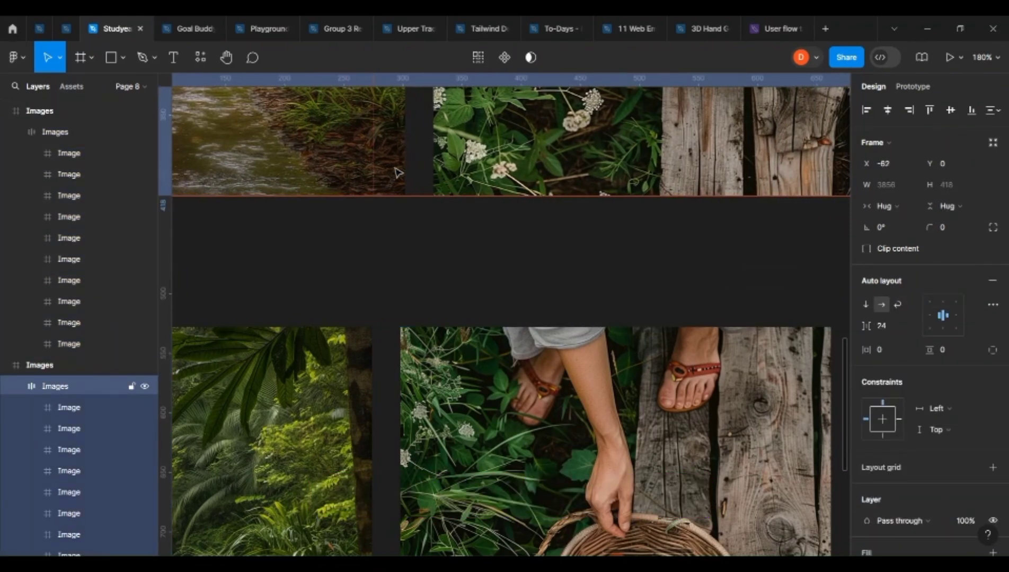
key("Left")
key("Left")
key("Left")
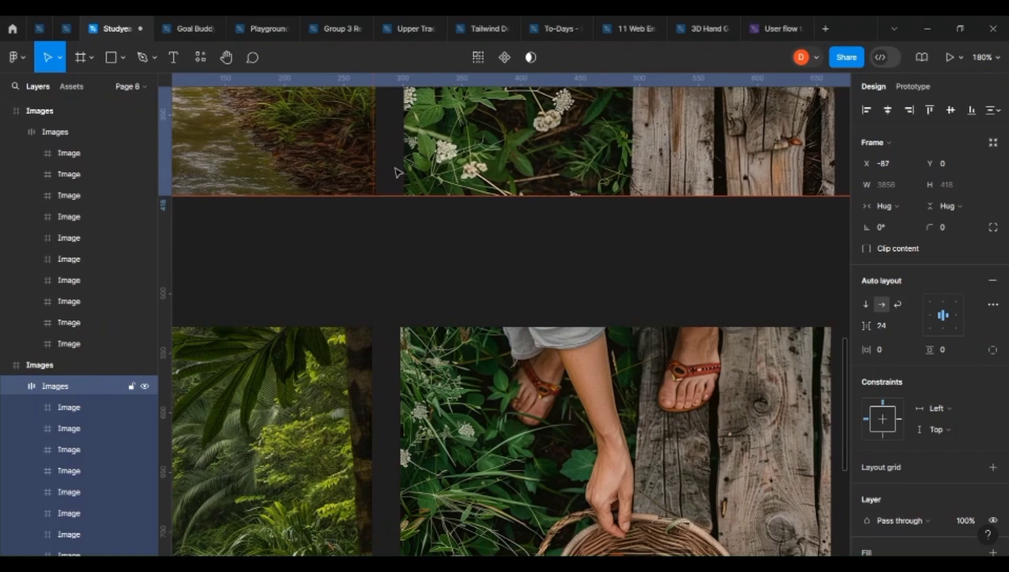
scroll(371, 194, "up", 5)
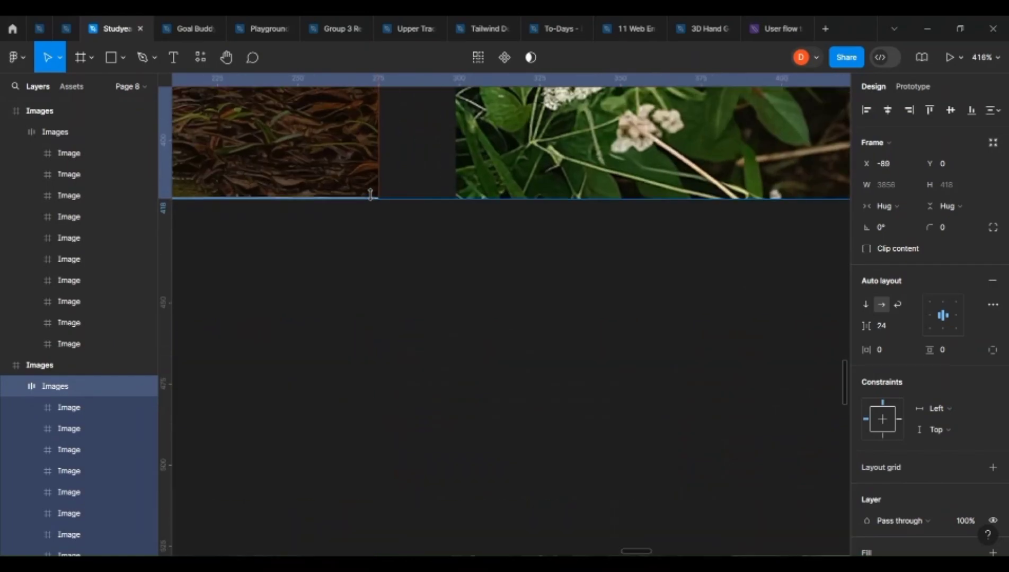
scroll(405, 299, "down", 5)
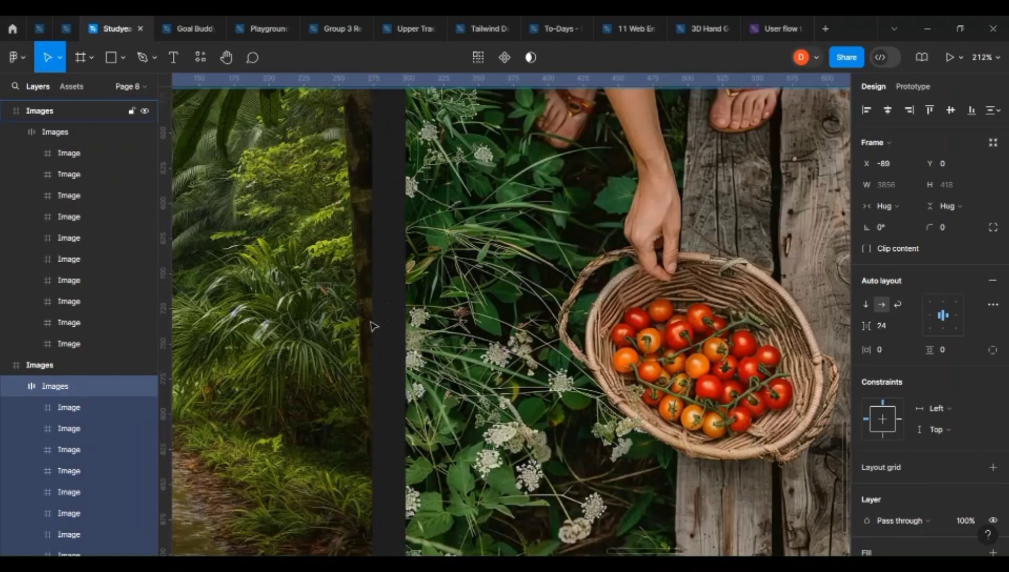
scroll(371, 325, "up", 2)
scroll(404, 268, "down", 8)
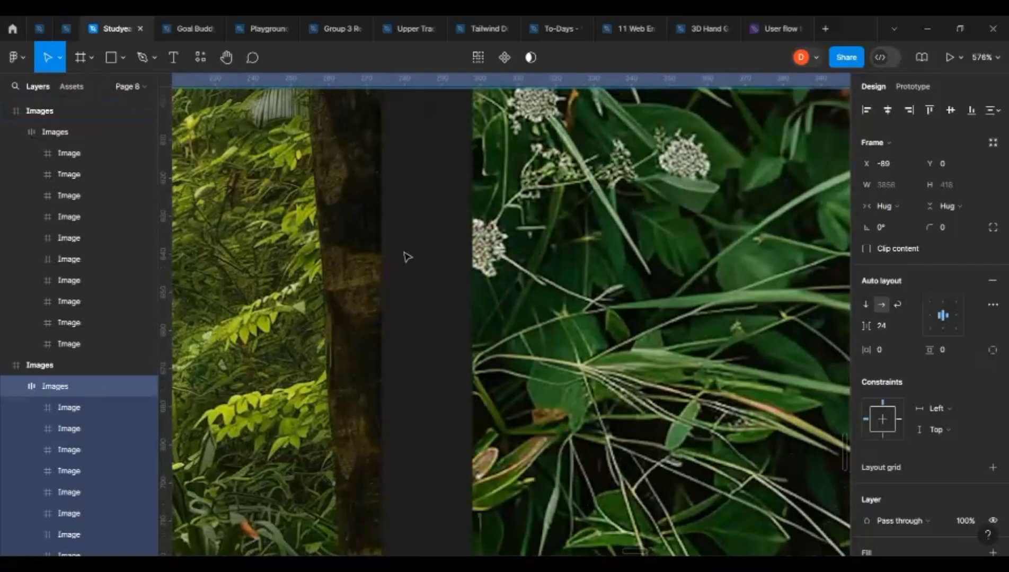
scroll(404, 257, "down", 5)
scroll(402, 263, "up", 2)
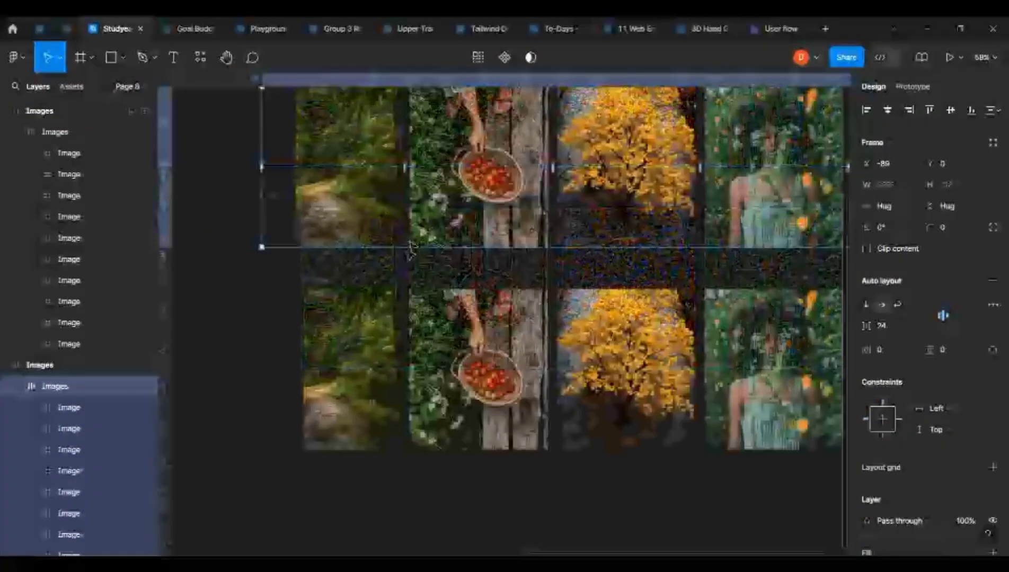
left_click(400, 269)
left_click(314, 288)
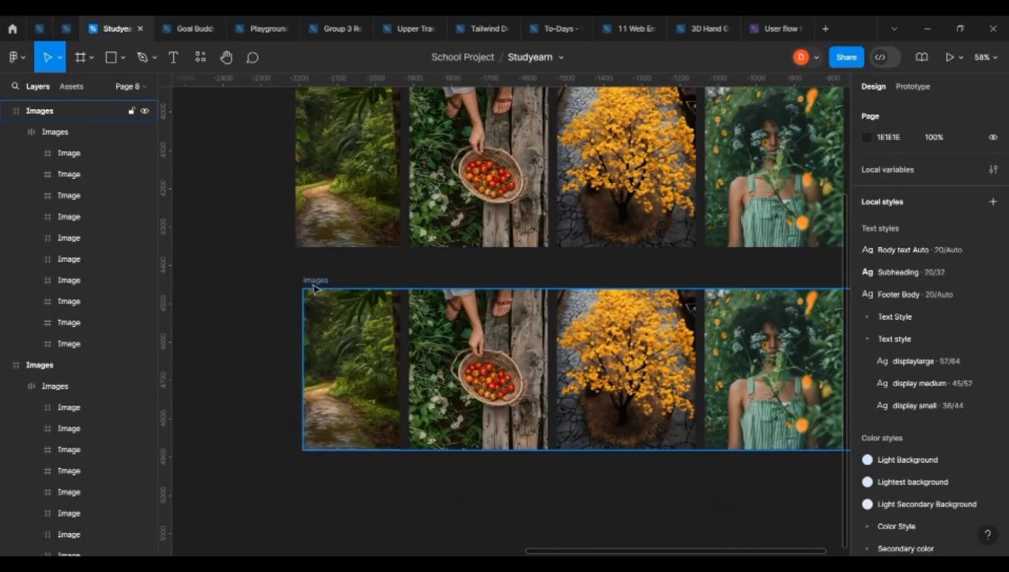
left_click(313, 285)
double_click(398, 328)
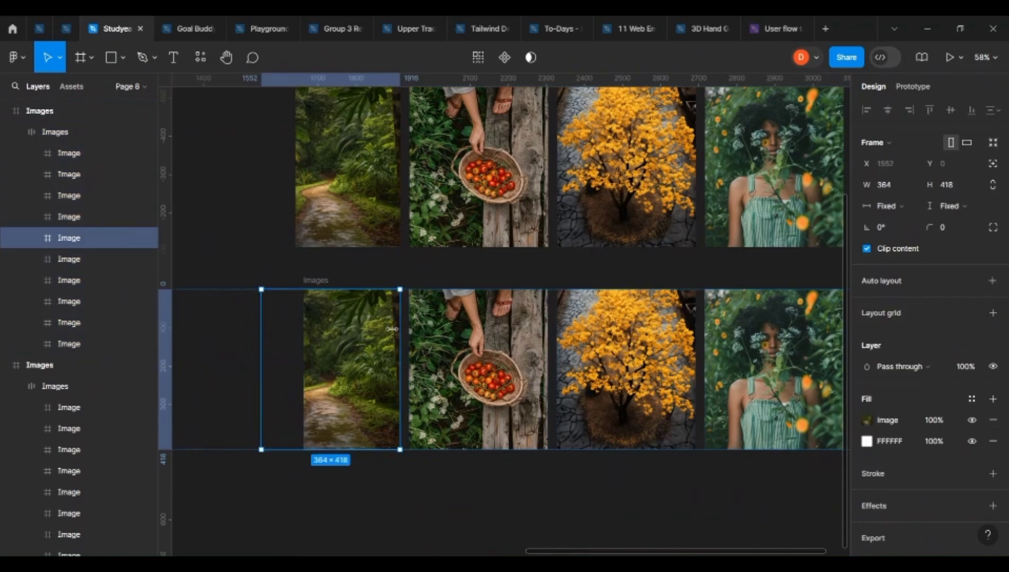
key("shift+Return")
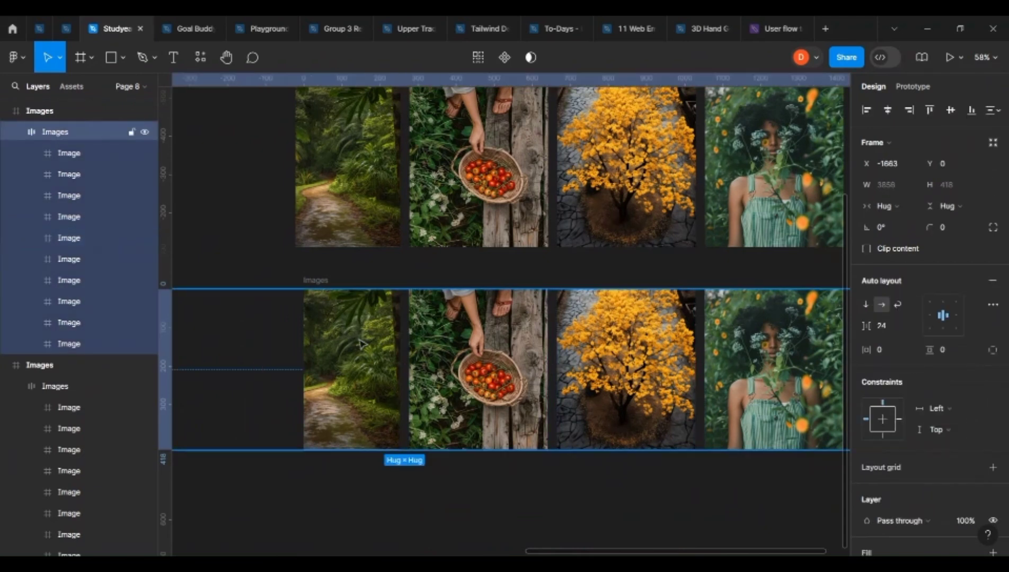
left_click_drag(347, 325, 342, 298)
key("ctrl+z")
Move the whole lower Images frame up to X -2209, Y 4413, aligning its left edge with the upper frame.
left_click(49, 113)
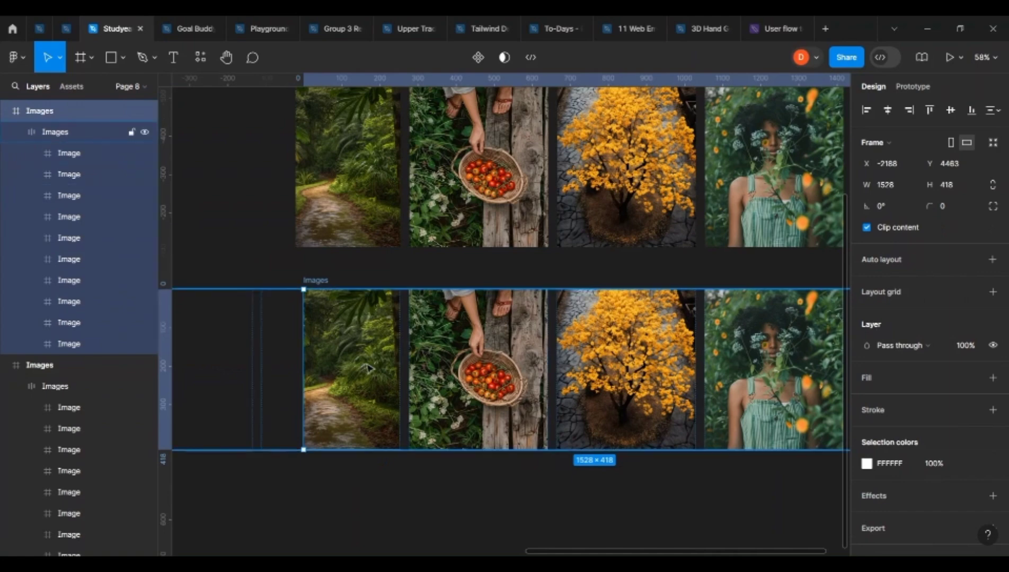
mouse_move(365, 369)
left_mouse_down()
mouse_move(347, 345)
mouse_move(360, 350)
left_mouse_up()
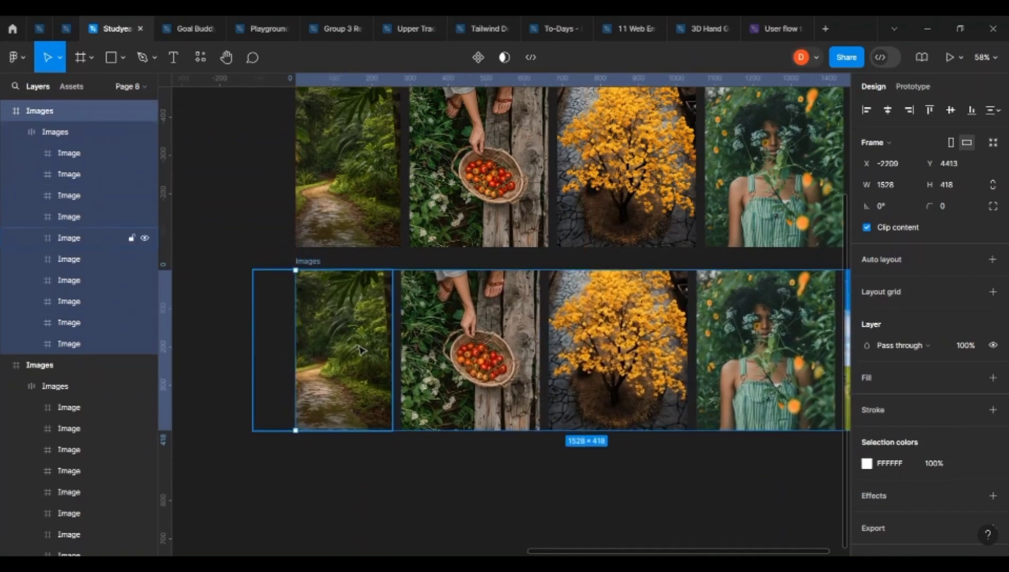
Place a vertical ruler guide at 253, along the right edge of the lower frame's first forest path image.
scroll(360, 350, "up", 5)
scroll(446, 304, "up", 1)
scroll(446, 304, "up", 3)
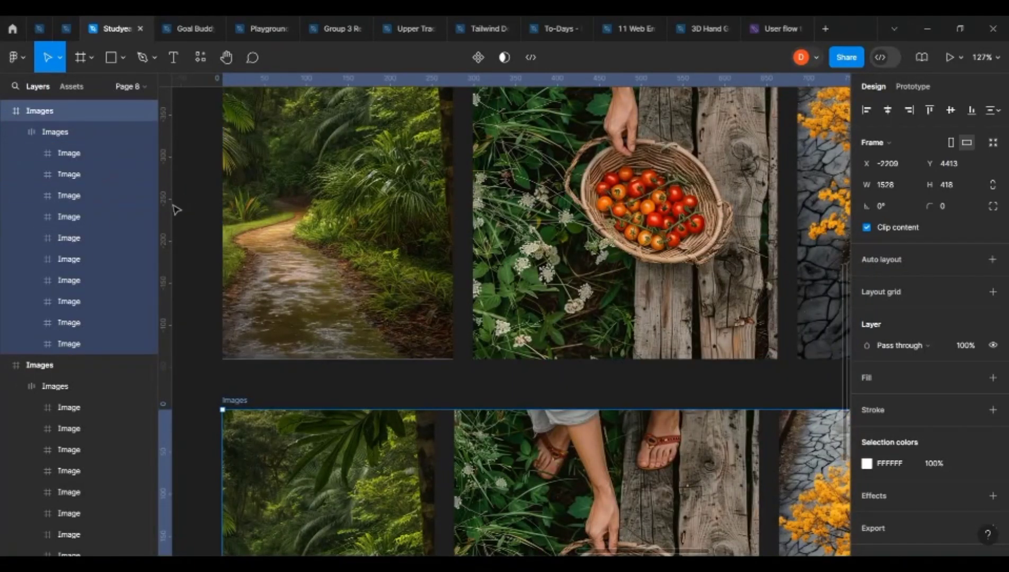
left_click_drag(169, 214, 432, 281)
scroll(430, 327, "up", 8)
scroll(423, 396, "down", 8)
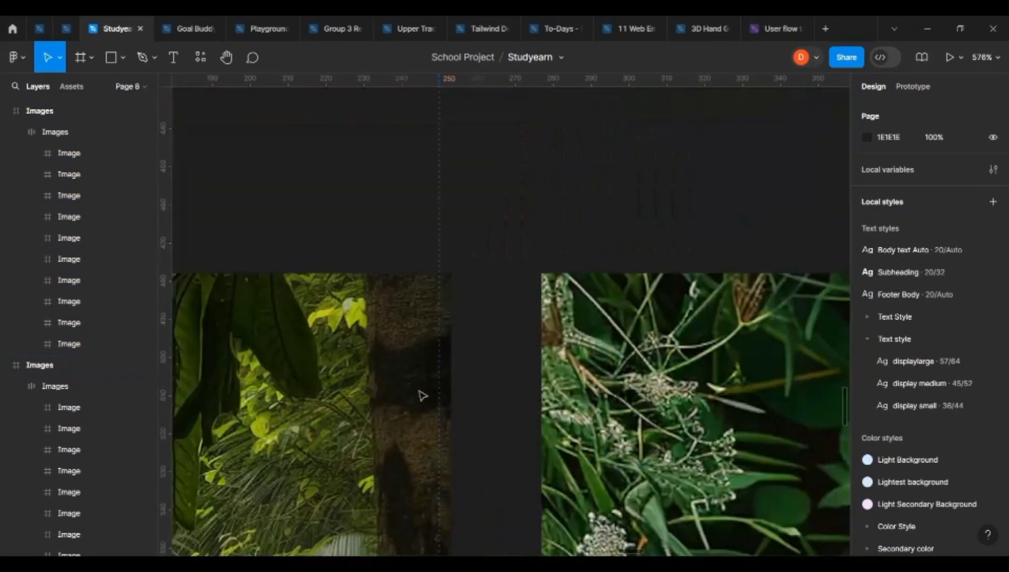
left_click(438, 310)
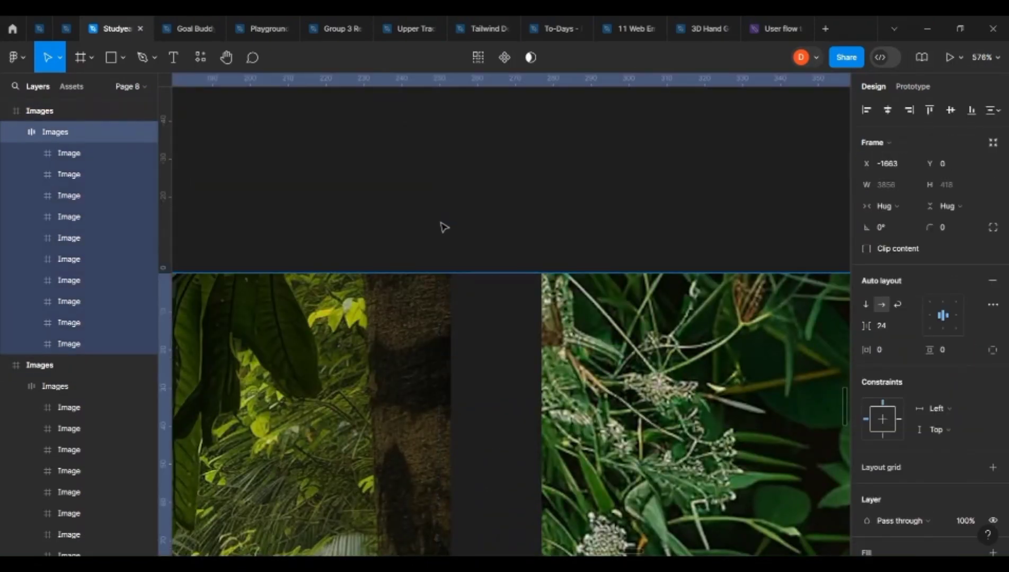
Nudge the upper frame's inner image row to X -111 so its forest path image ends on the ruler guide.
scroll(487, 243, "down", 5)
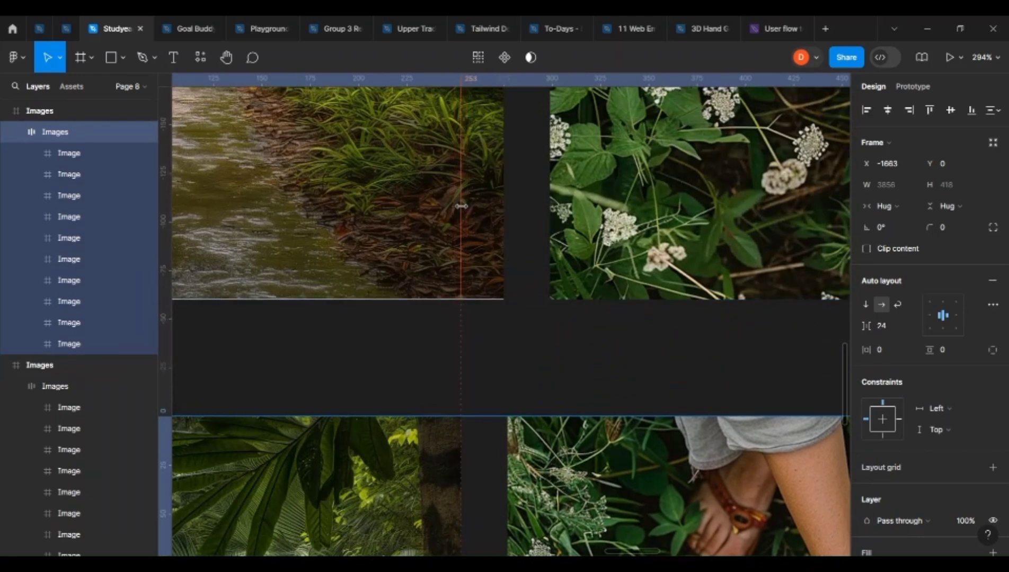
left_click(371, 173)
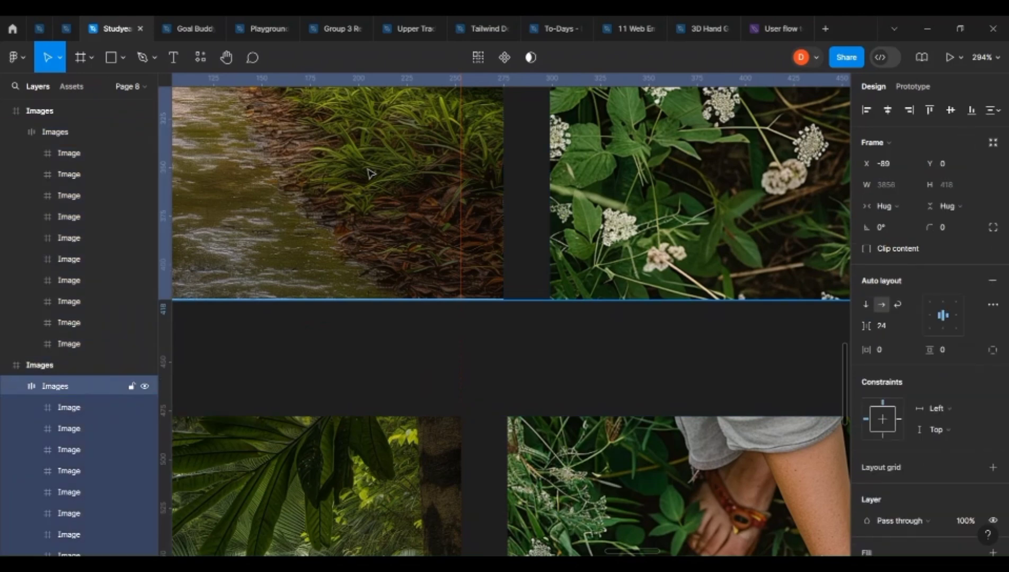
key("Left")
key("Left")
key("Left")
key("Left")
key("Left")
key("Left")
key("Left")
key("Left")
key("Left")
key("Left")
key("Left")
key("Left")
key("Left")
key("Left")
key("Left")
key("Left")
key("Left")
key("Left")
key("Left")
key("Left")
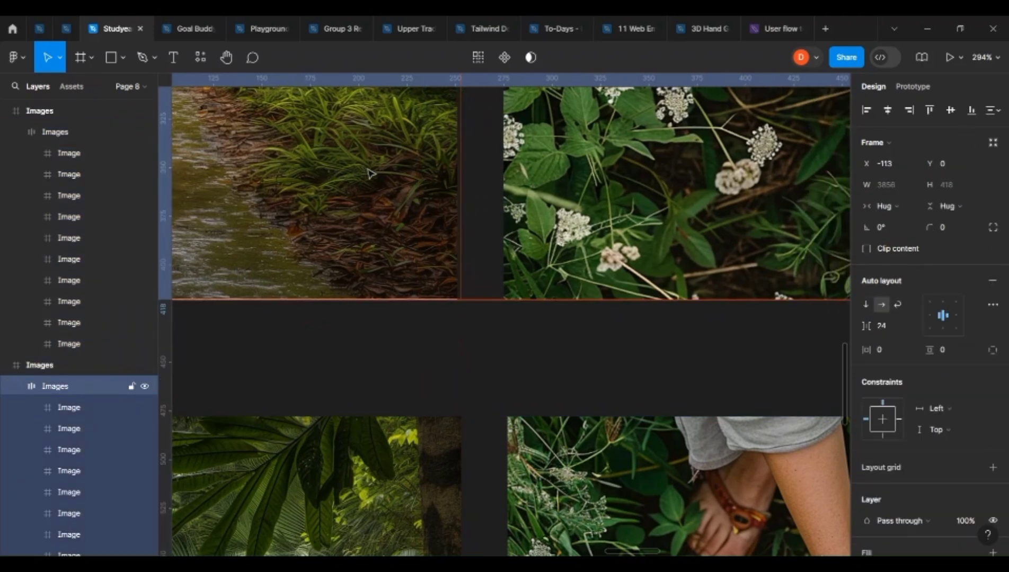
key("Right")
key("Right")
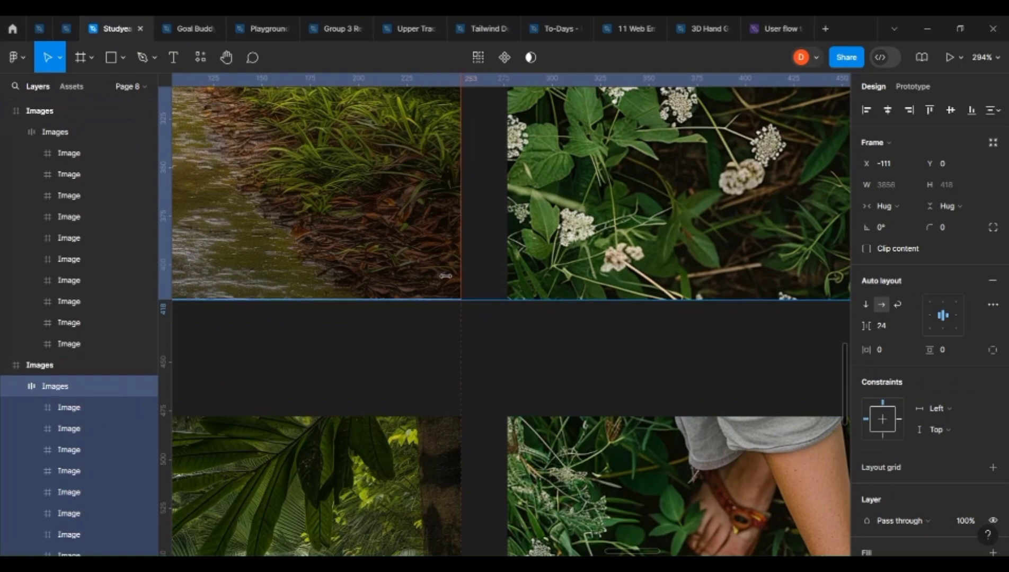
Combine both Images frames into one Images component set with the variants Default and Image 2.
key("shift+Return")
scroll(485, 317, "down", 10)
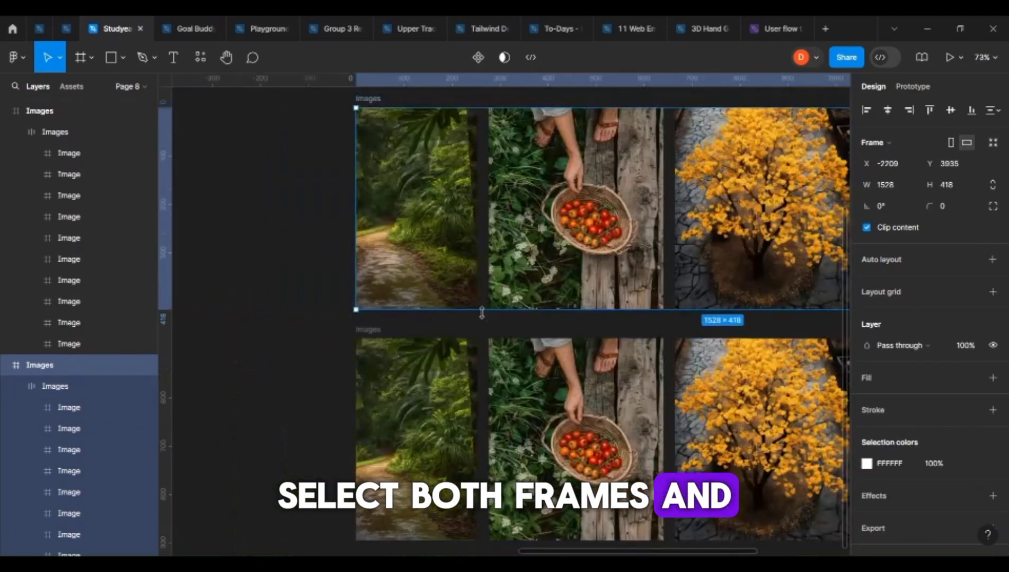
scroll(480, 450, "right", 5)
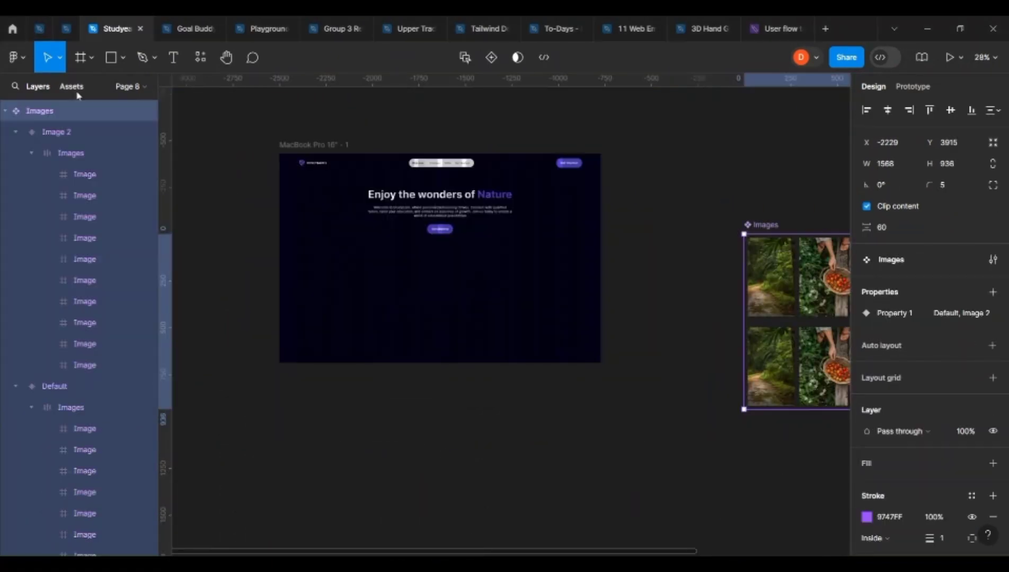
Insert an instance of the Images component below the hero text in the MacBook Pro 16" - 1 frame and set its X to 100.
left_click(75, 87)
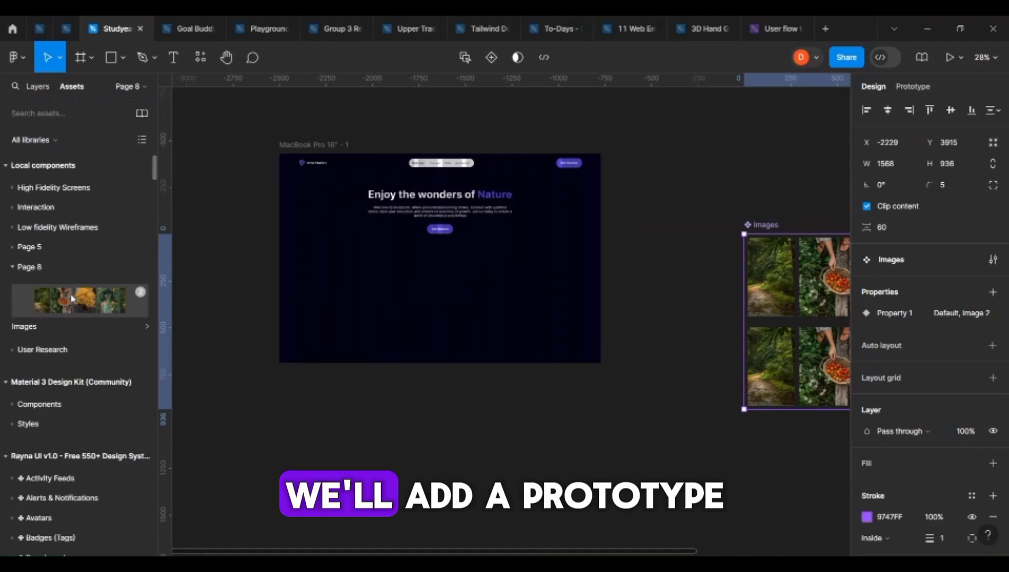
left_click_drag(138, 293, 419, 293)
scroll(457, 300, "up", 2)
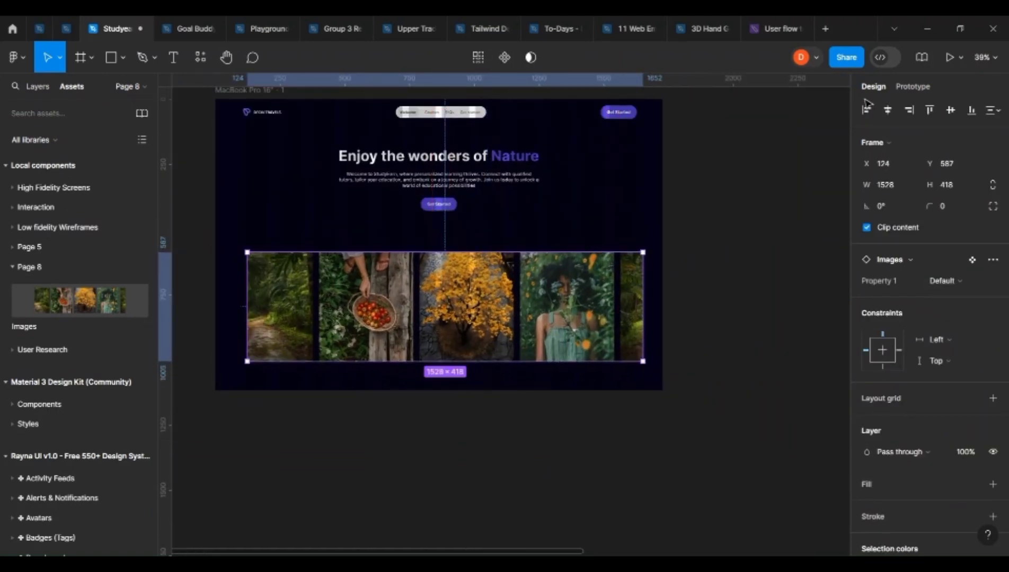
left_click(882, 162)
type("100")
left_click(38, 86)
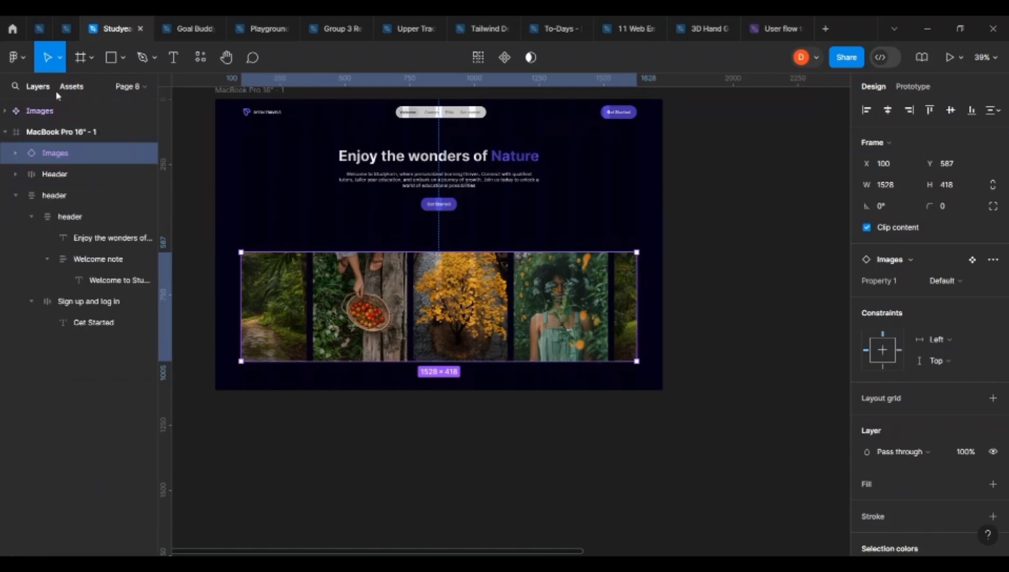
Draw a flat ellipse about 1656 × 234 overlapping the upper part of the image carousel in the hero frame.
left_click(122, 58)
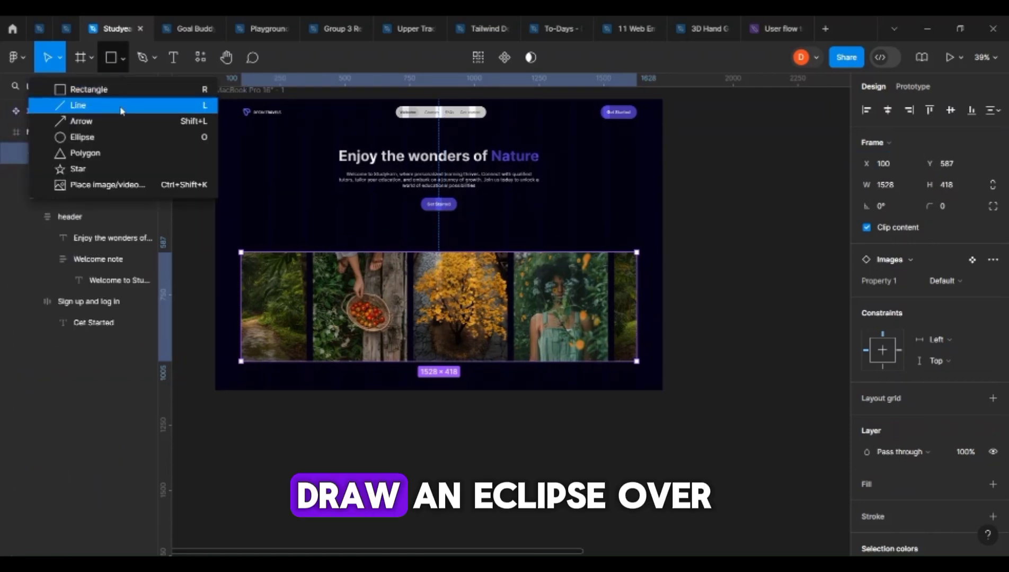
left_click(124, 135)
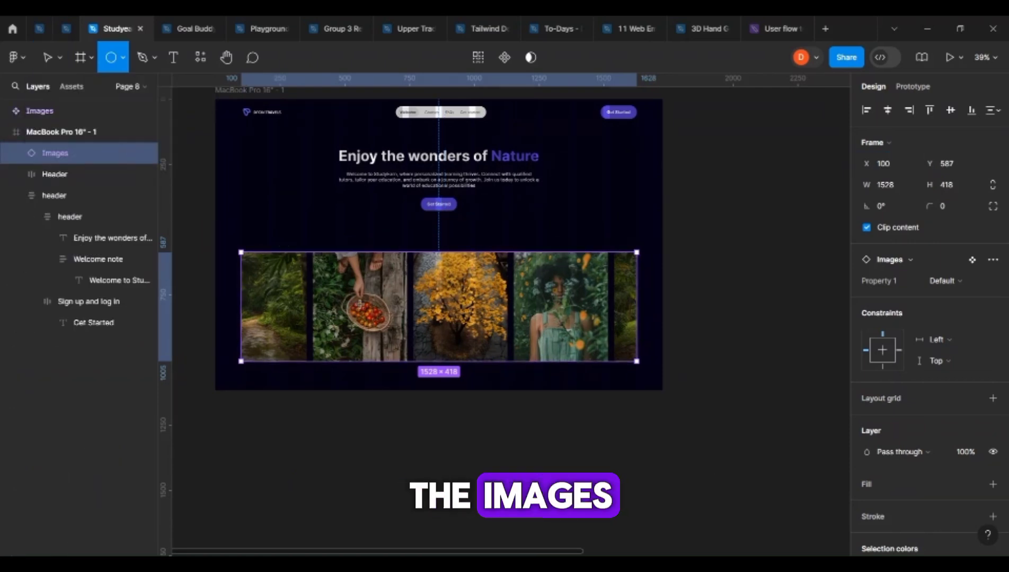
scroll(360, 303, "left", 3)
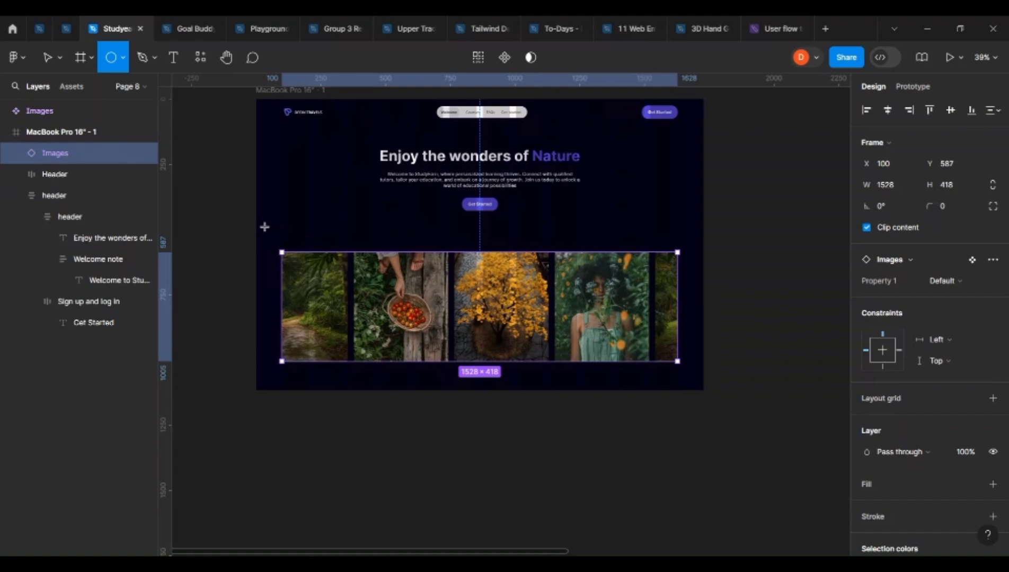
left_click_drag(265, 226, 693, 288)
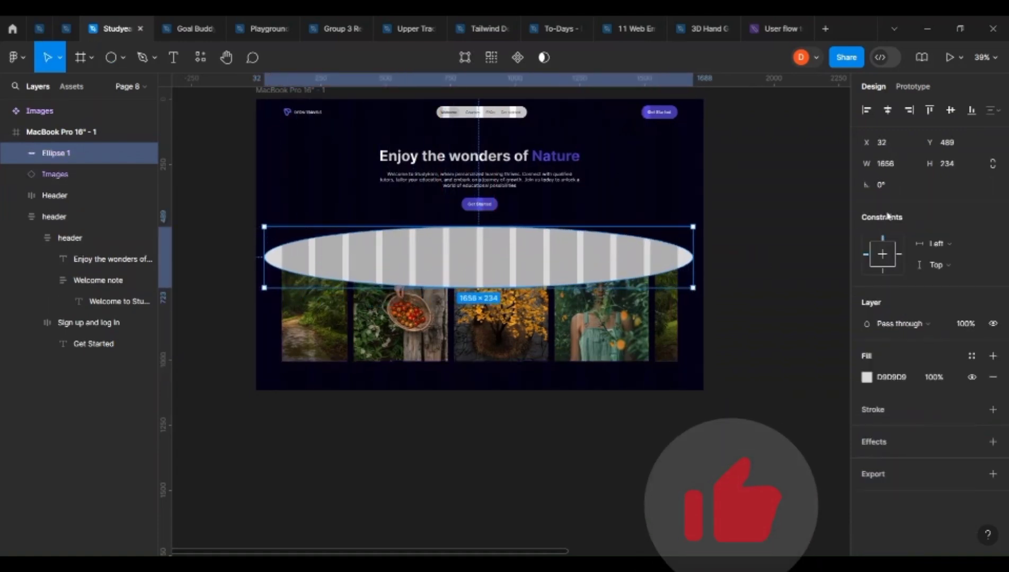
Set the ellipse's width to 1728 and its X to 0 so it spans the full hero frame.
left_click(897, 167)
type("1")
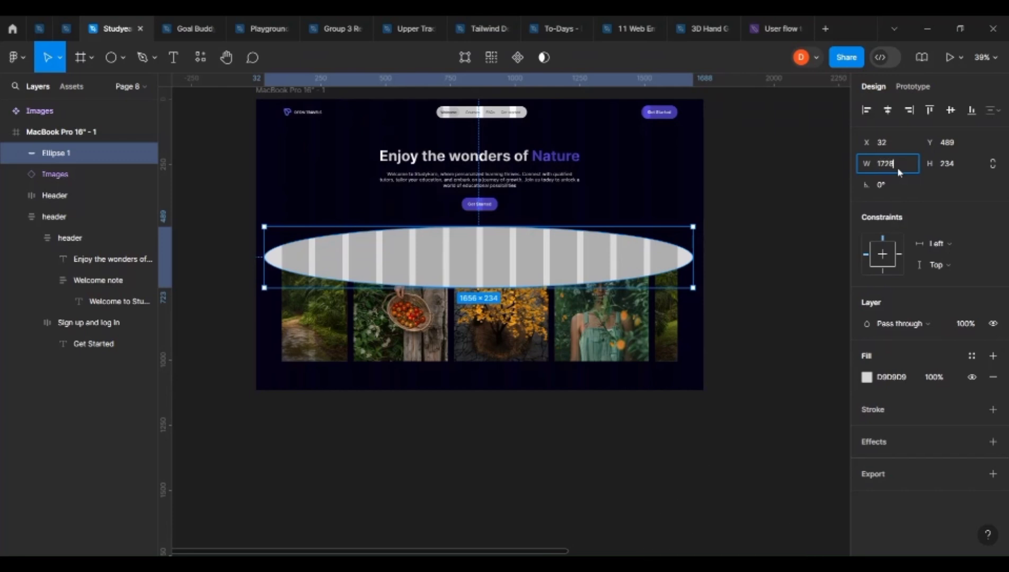
type("728")
key("Return")
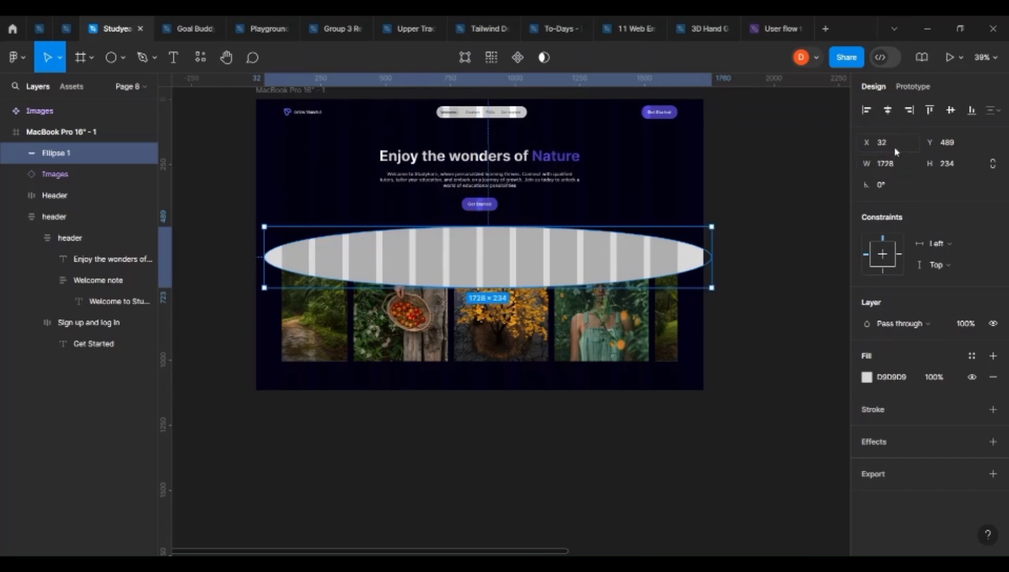
left_click(889, 145)
type("0")
key("Return")
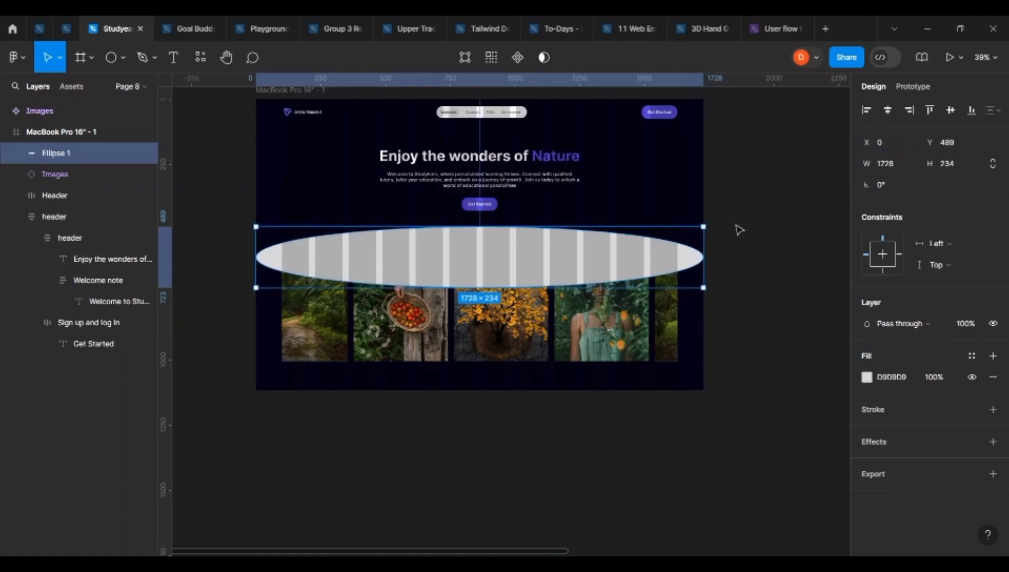
scroll(414, 289, "up", 2)
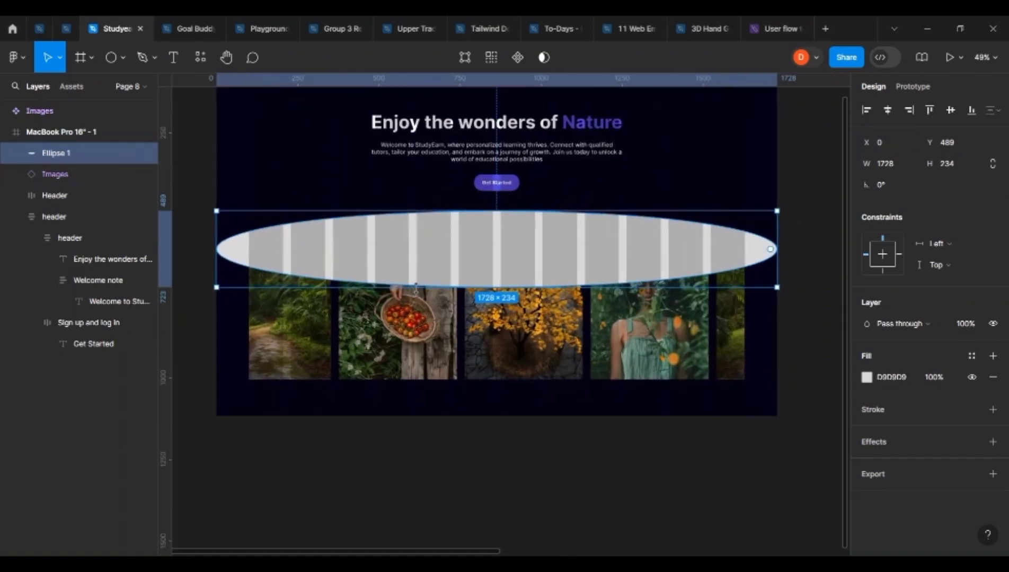
scroll(415, 289, "up", 1)
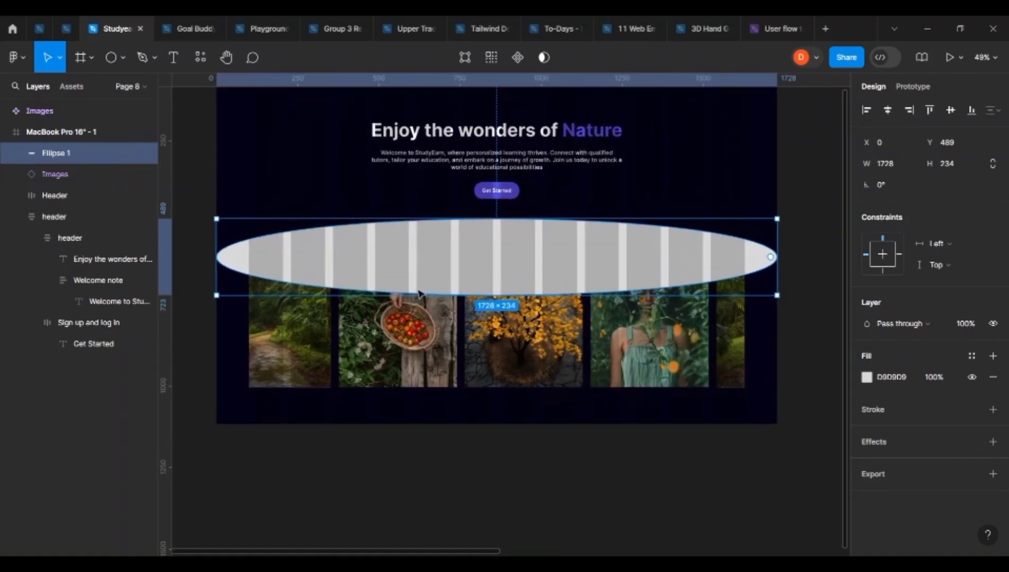
Move the ellipse up to Y 466 and fill it with the background colour 050015 sampled from the hero frame.
left_click_drag(418, 293, 416, 285)
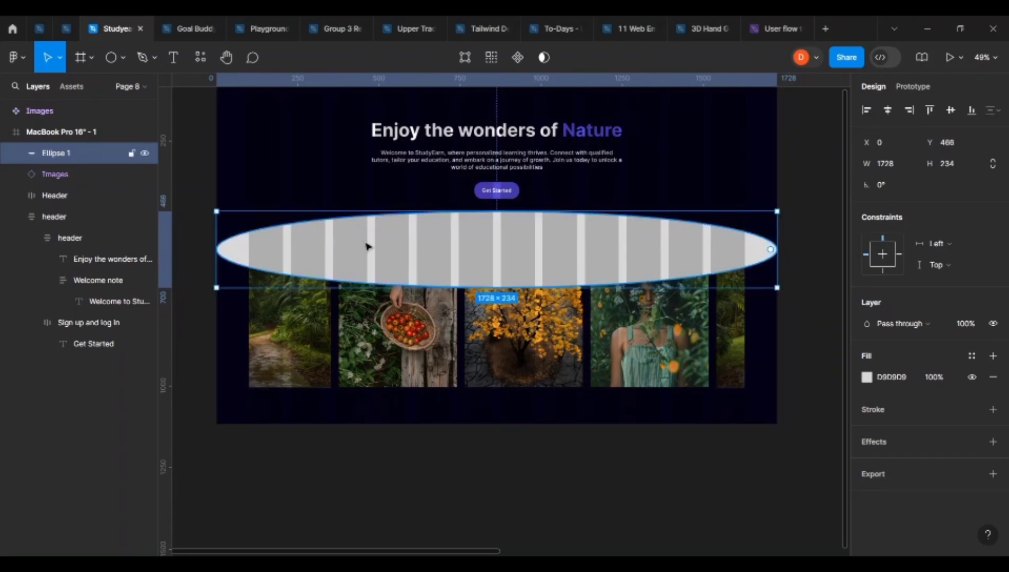
key("i")
left_click(660, 185)
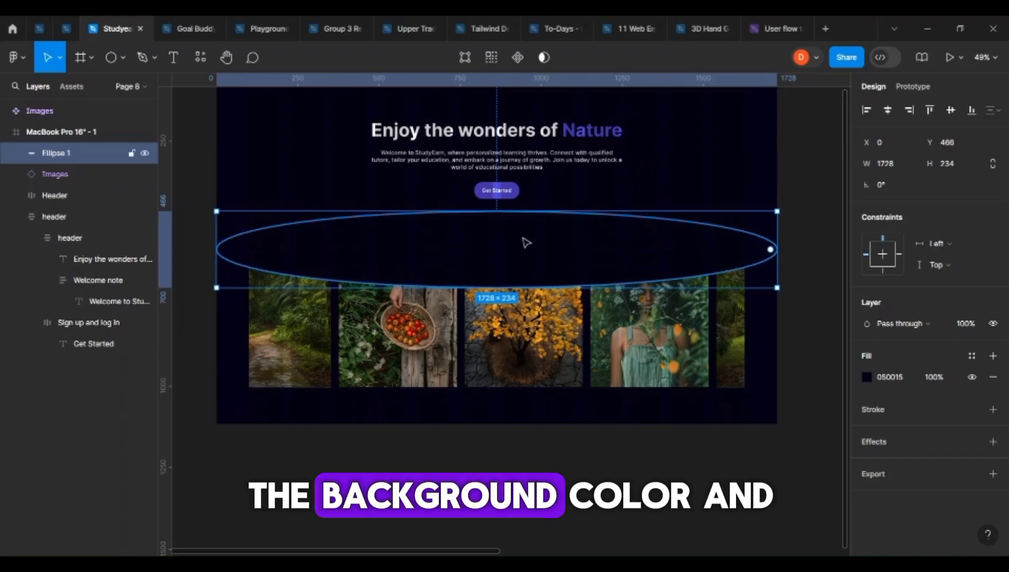
Duplicate the dark ellipse straight down over the lower part of the image carousel, at about Y 920.
left_click_drag(524, 241, 526, 390, "alt")
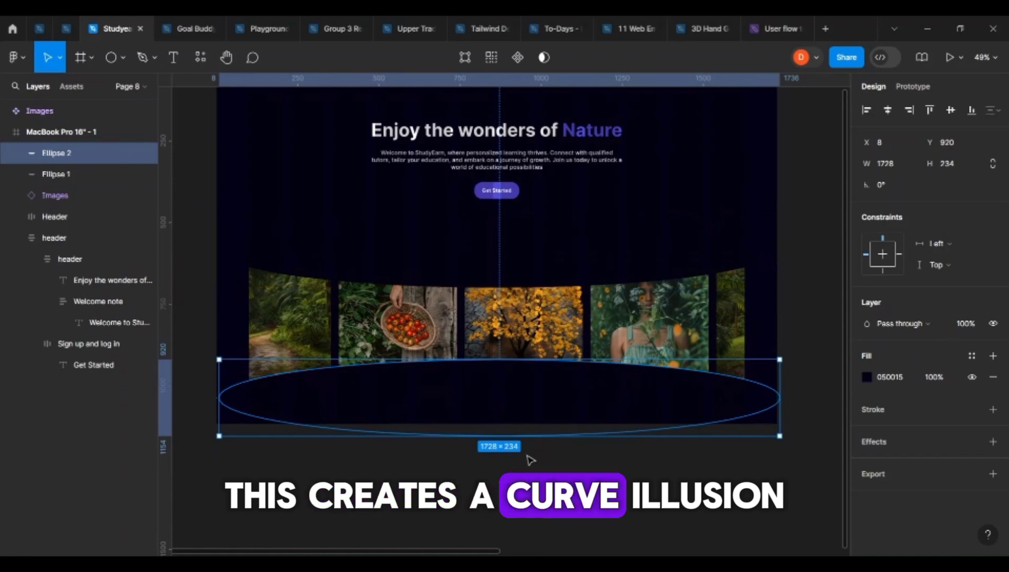
Wrap both ellipses and the Images carousel instance in a new frame and rename the frame Images.
left_click(508, 419)
left_click(500, 368)
left_click(522, 265, "shift")
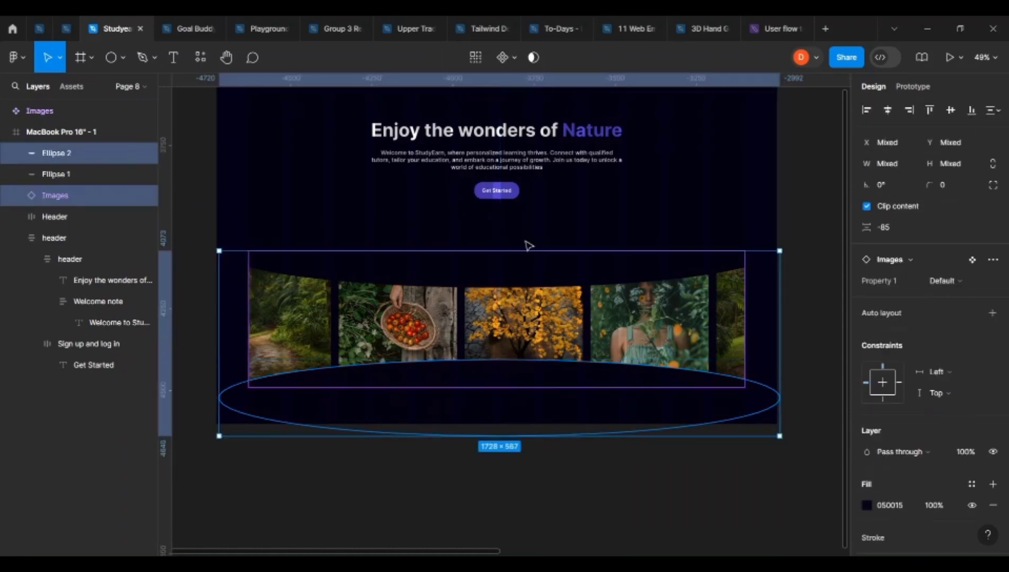
left_click(528, 245, "shift")
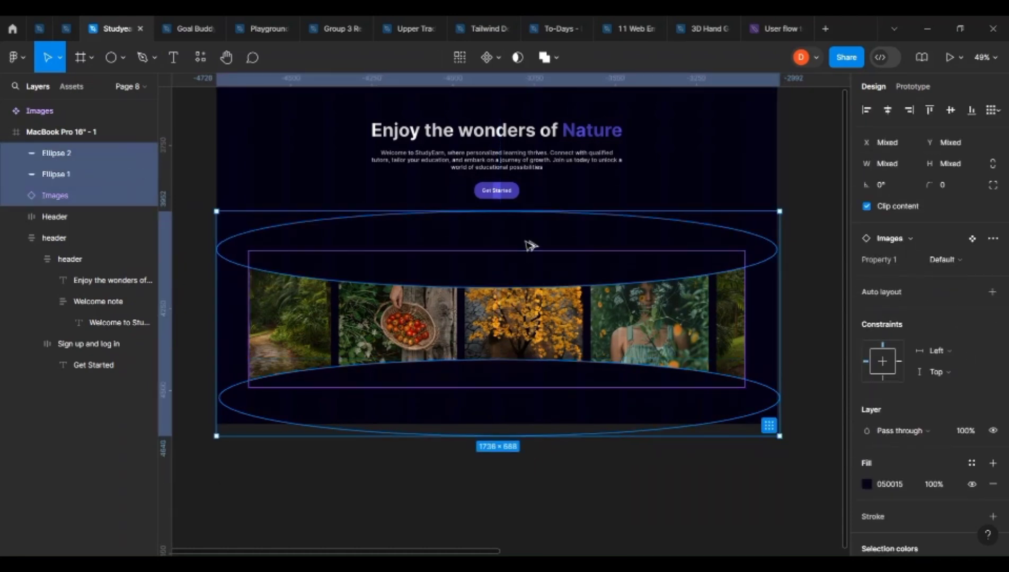
key("ctrl+alt+g")
key("ctrl+r")
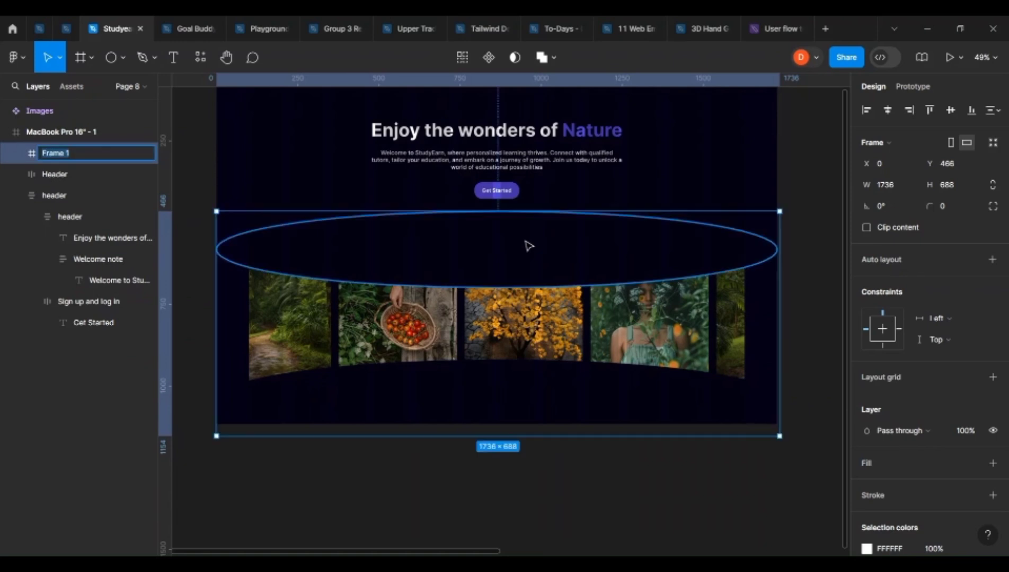
type("Images")
key("Return")
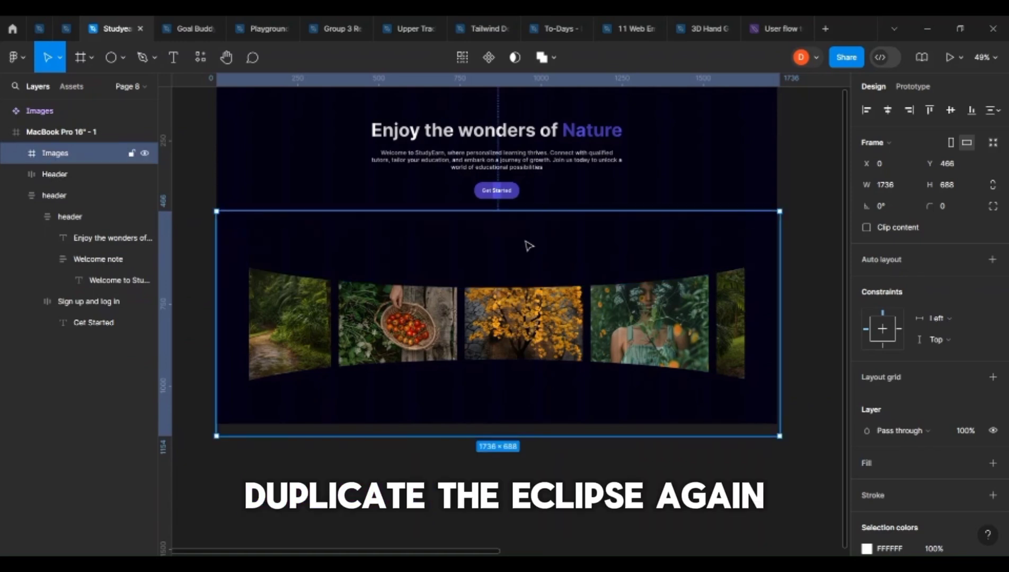
Duplicate the upper ellipse in place inside the Images frame and set the copy's fill to FFFFFF.
double_click(440, 252)
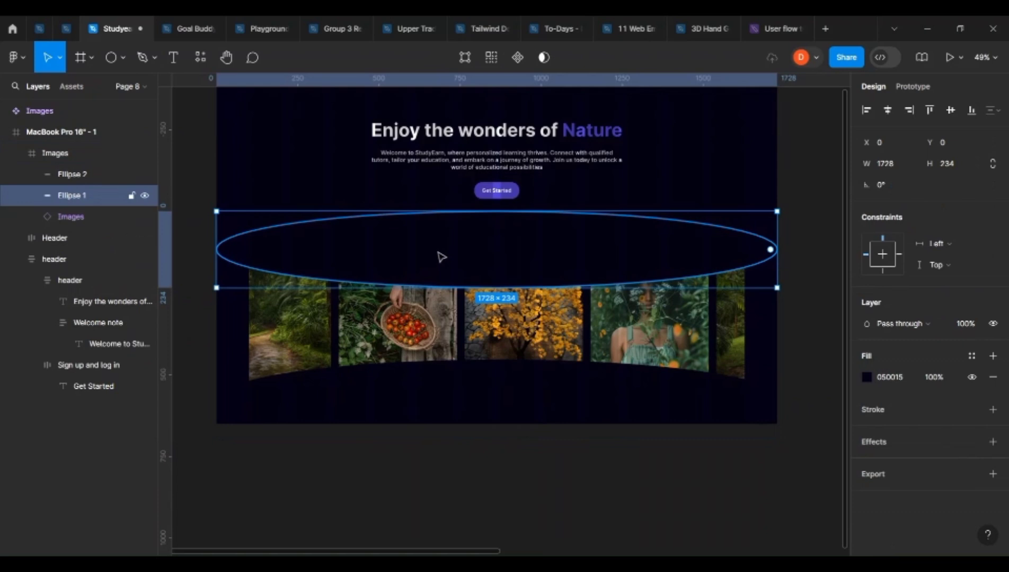
key("ctrl+d")
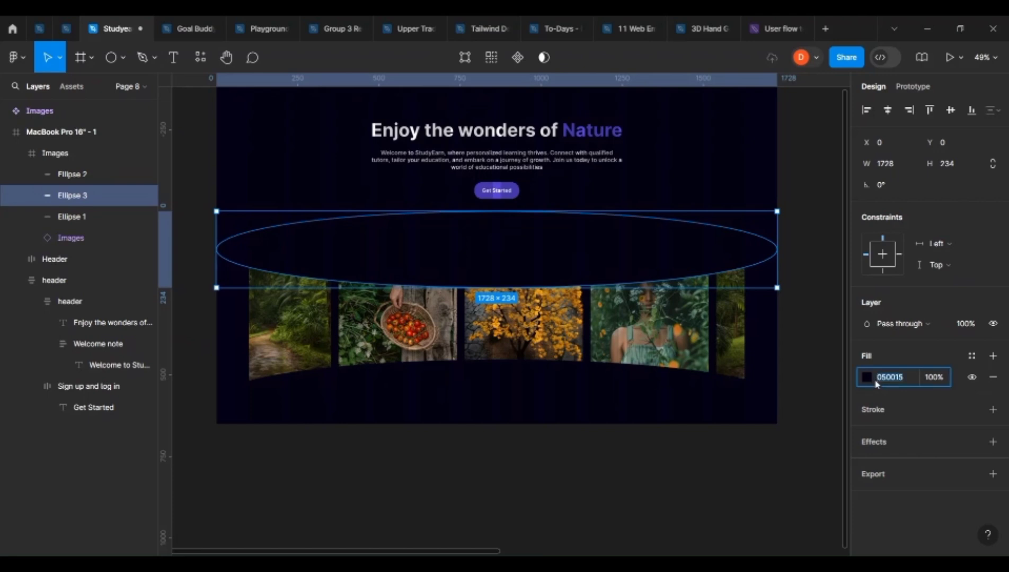
type("fff")
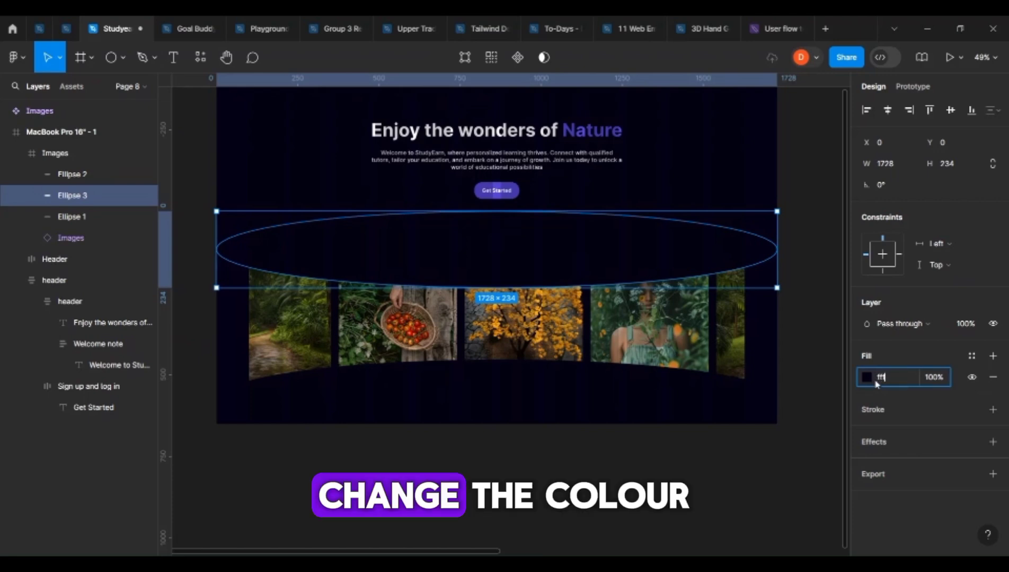
key("Return")
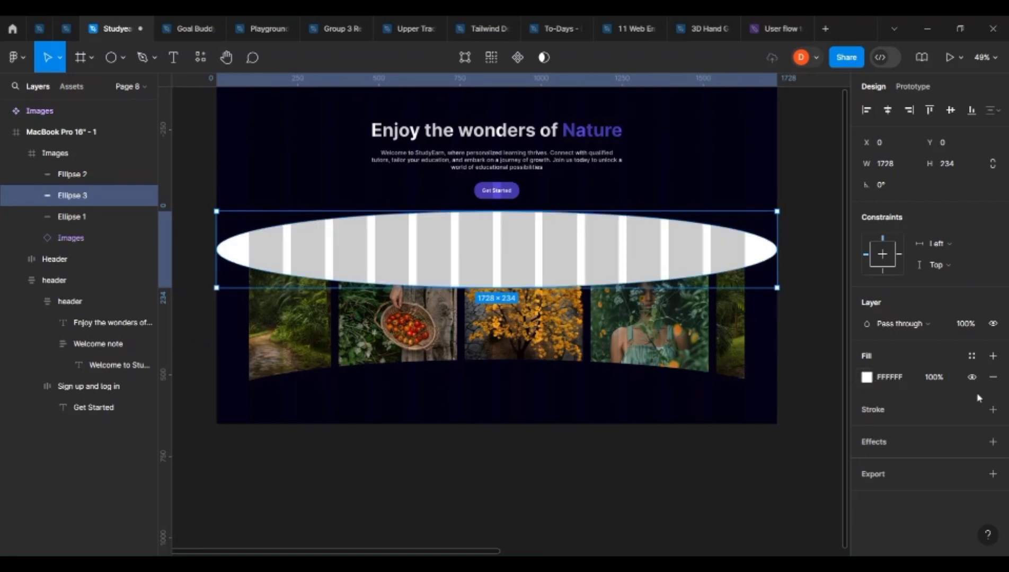
Add an inside stroke with a thickness of 2.5 to the copied upper ellipse.
left_click(993, 409)
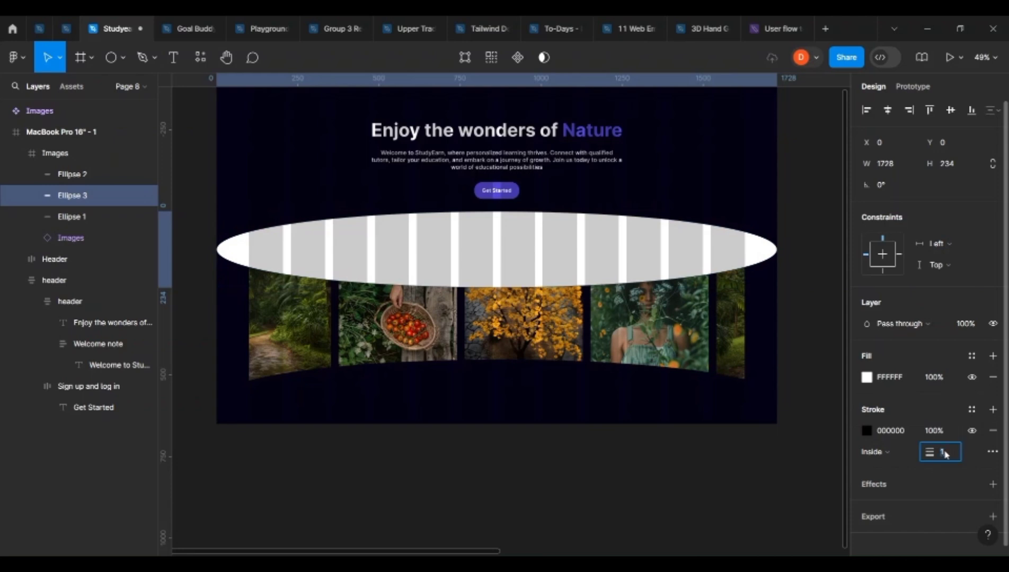
type("75")
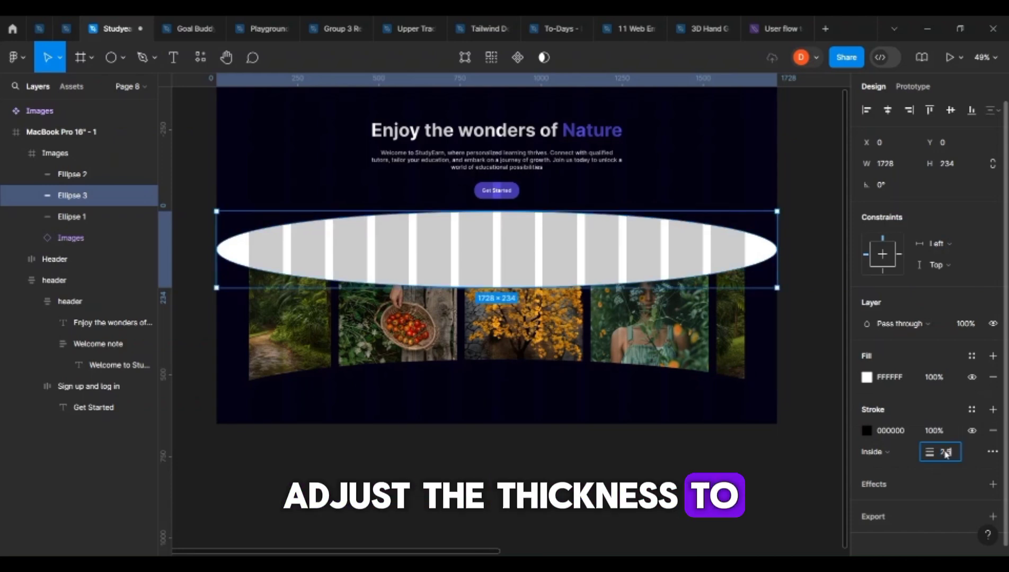
key("Return")
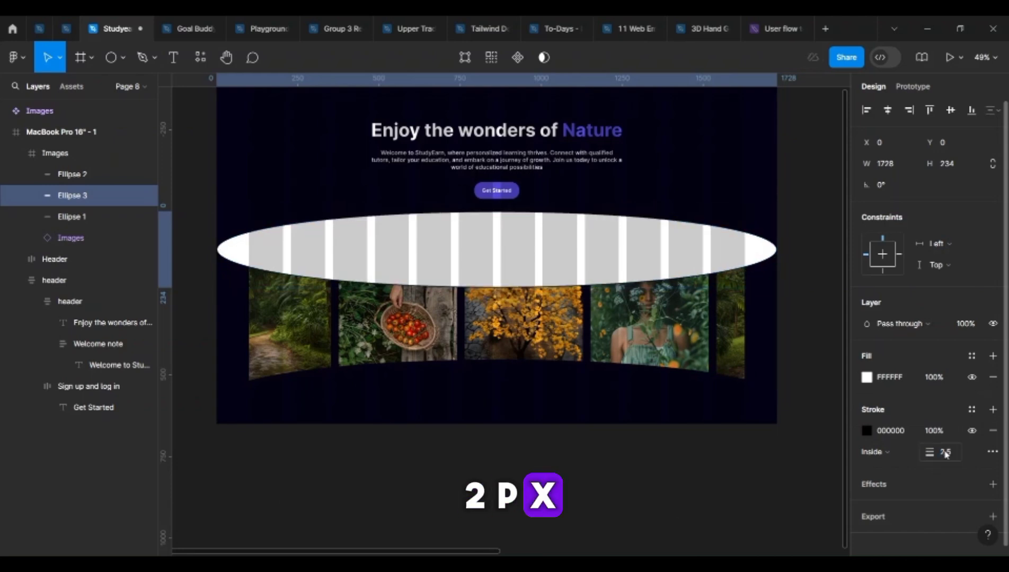
Remove the copied ellipse's fill and set its stroke colour to FAFAFA.
left_click(992, 378)
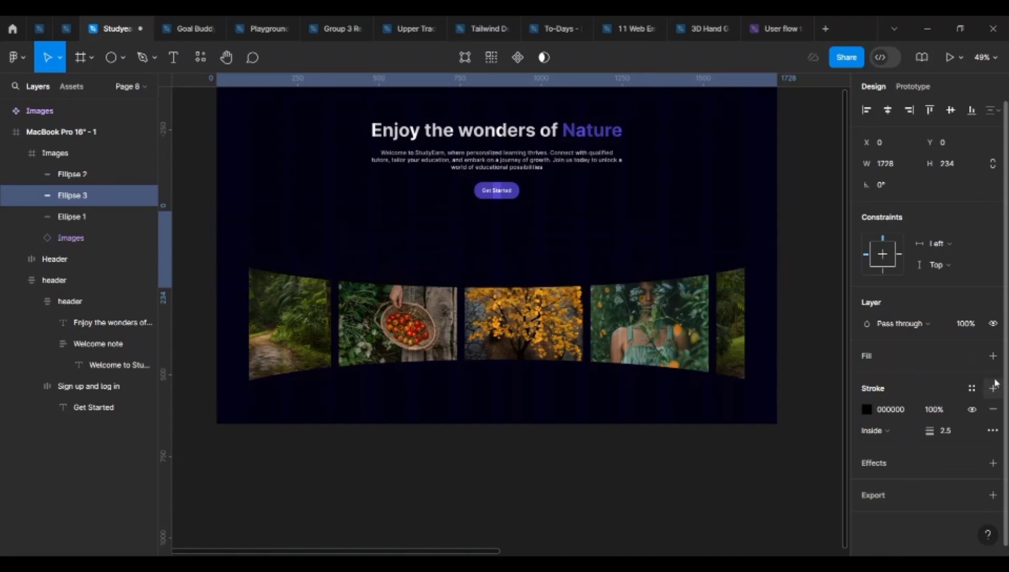
left_click(896, 418)
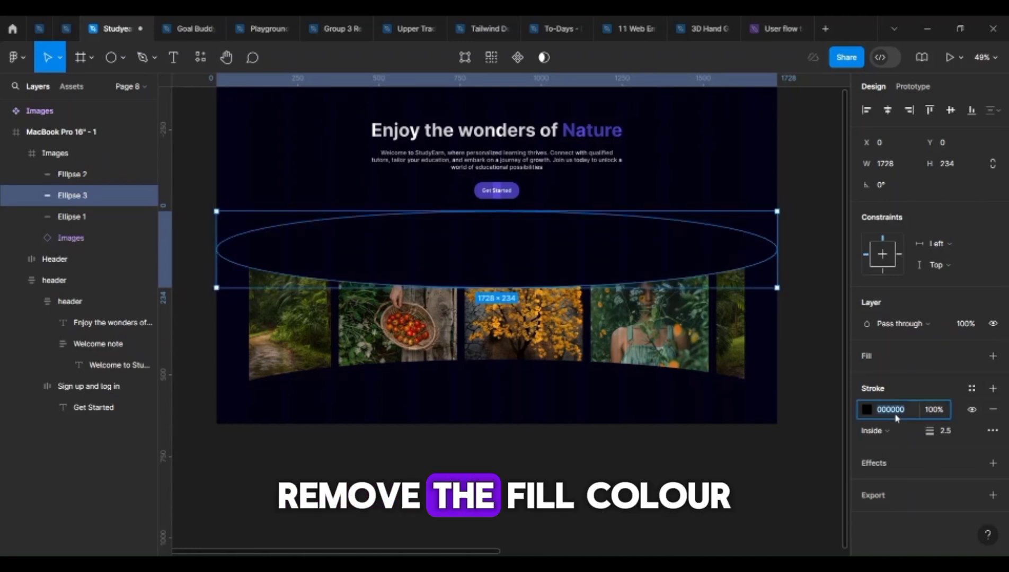
type("fff")
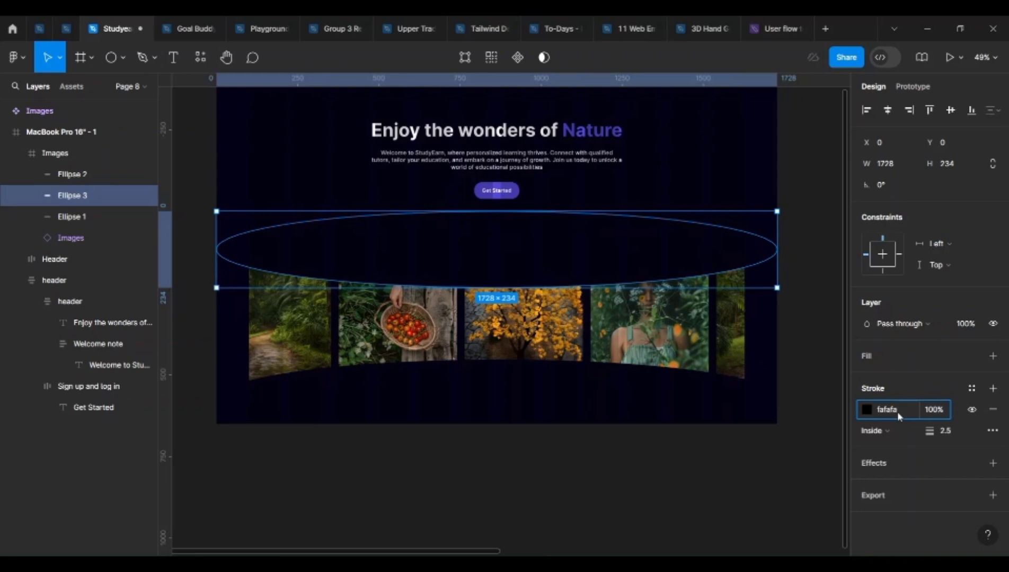
key("Return")
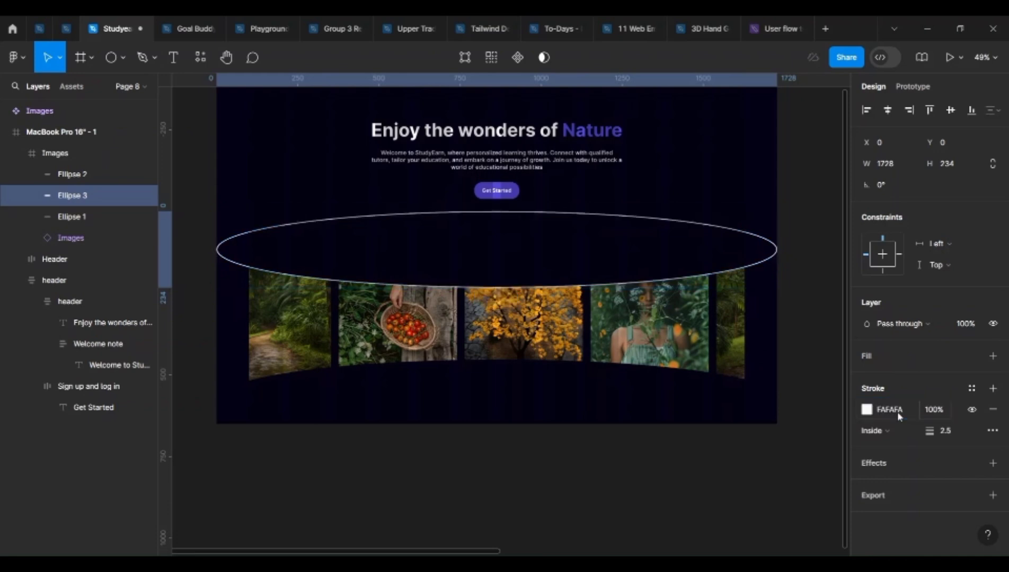
Delete the top anchor point of the outlined ellipse so only its lower curved line is left.
double_click(711, 253)
left_click(497, 211)
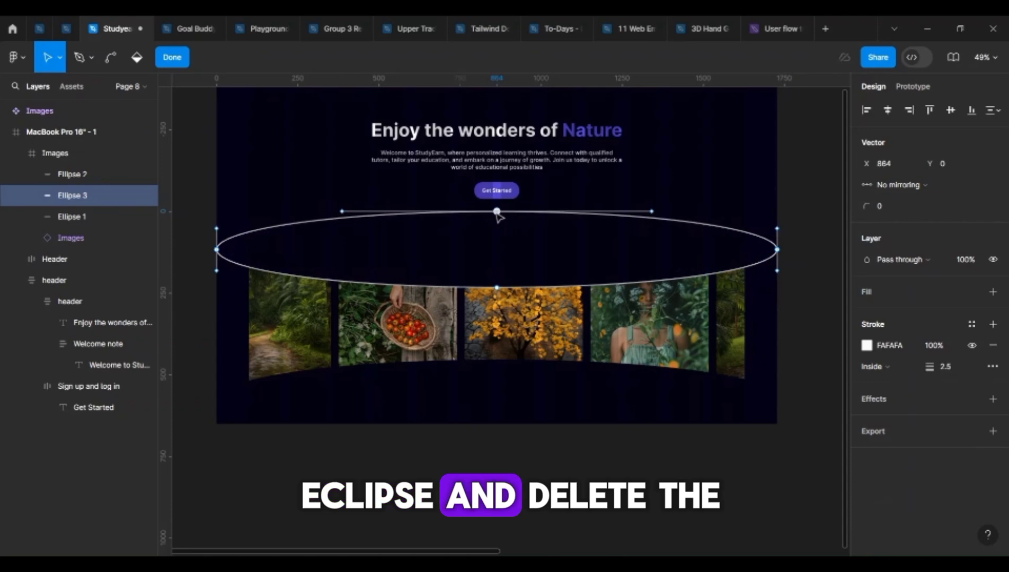
key("Delete")
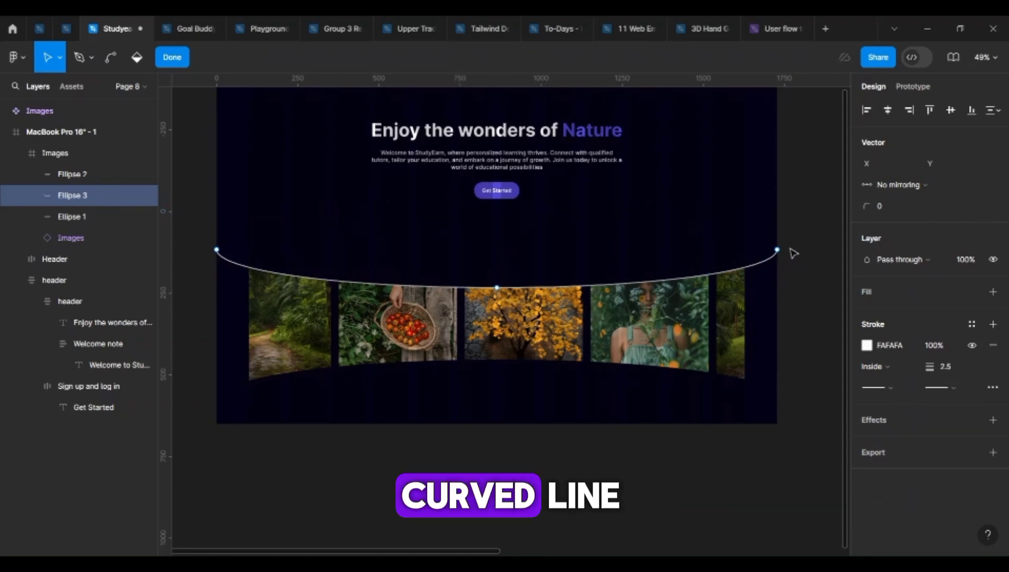
key("Escape")
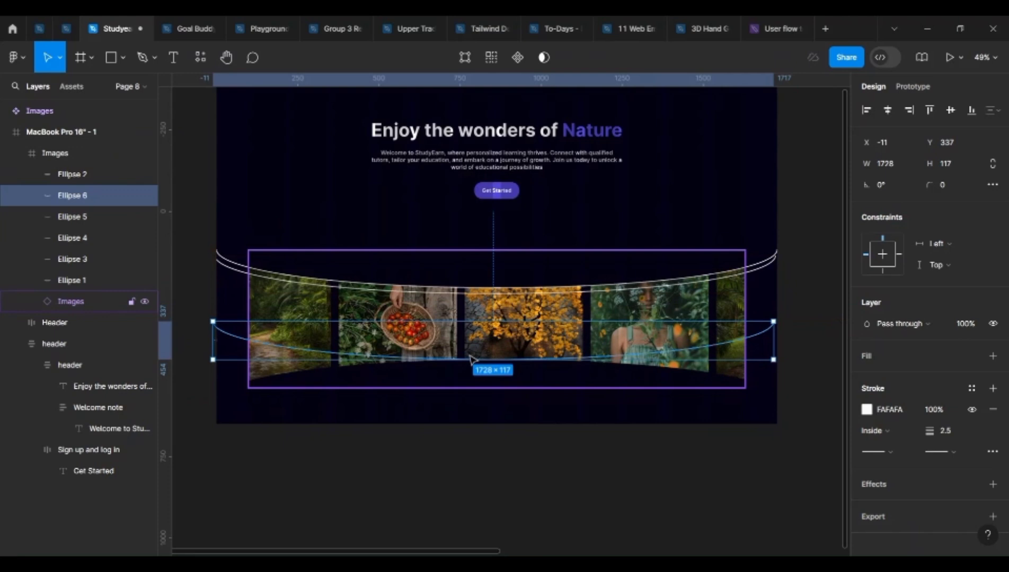
Undo the last surplus duplicates of the curved line and move the remaining copy down over the images to about Y 330.
key("ctrl+z")
key("ctrl+z")
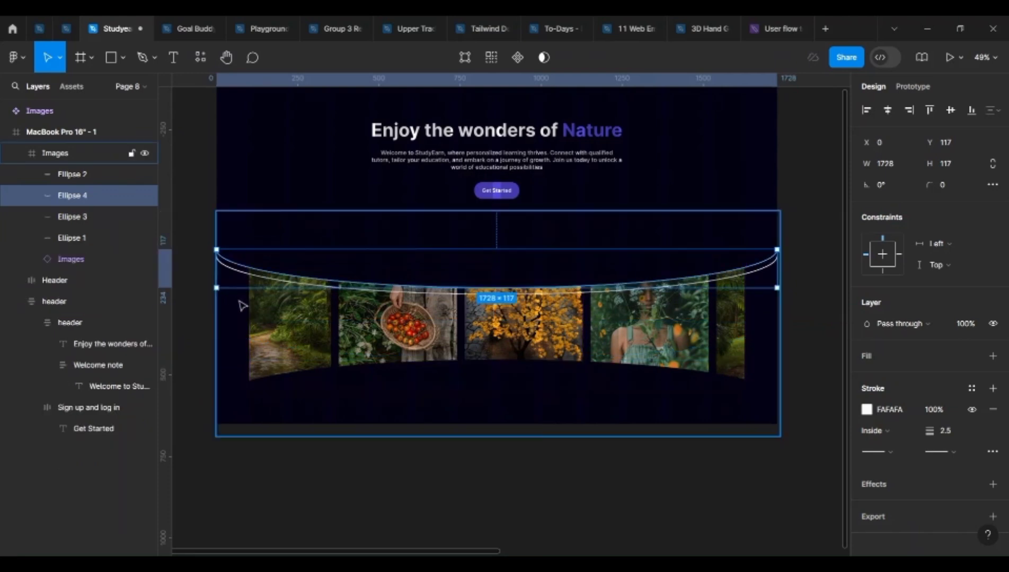
left_click_drag(236, 279, 241, 351)
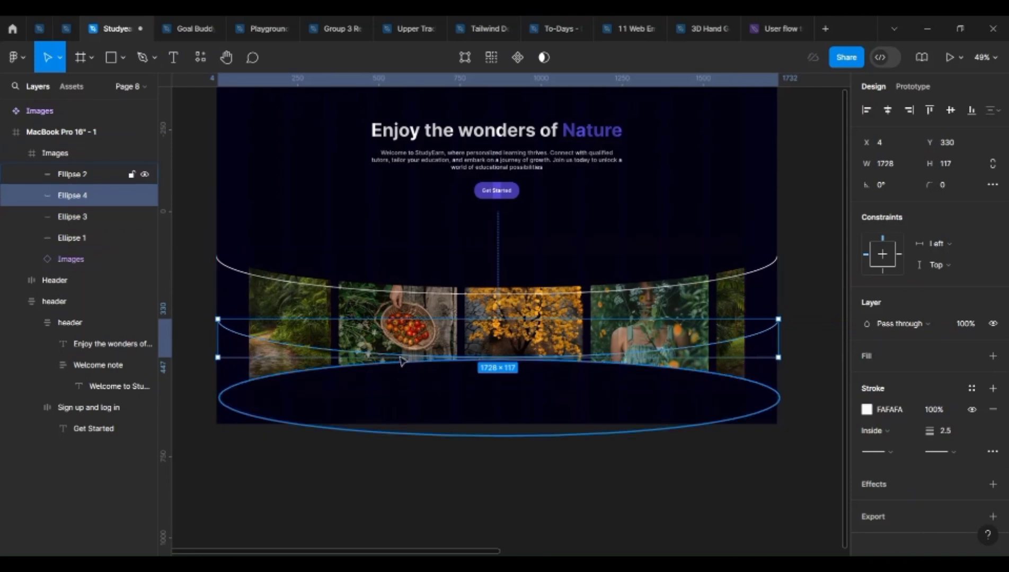
Flip the copied curved line vertically and lower it to Y 570 along the bottom curve of the images.
right_click(331, 339)
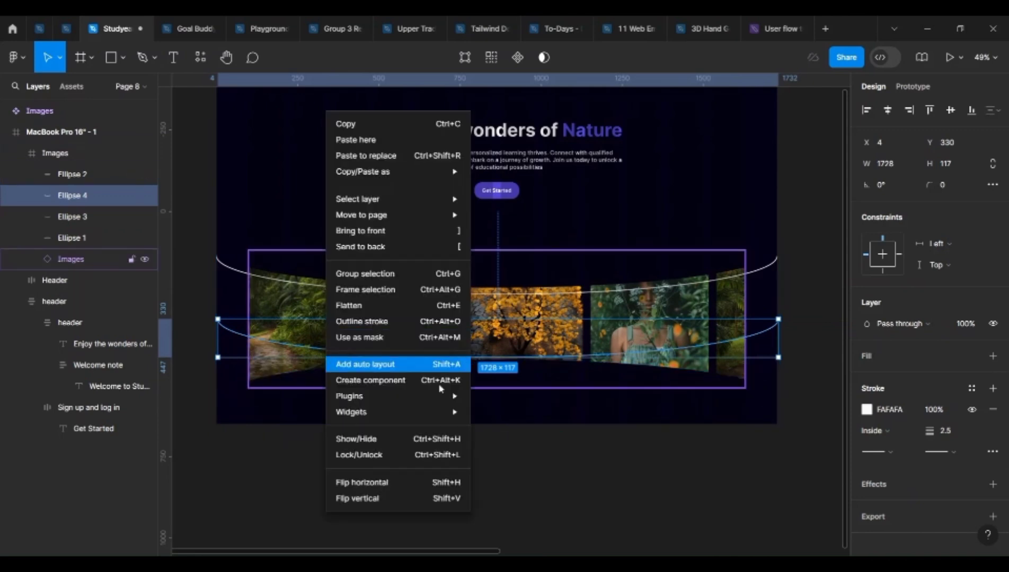
left_click(375, 498)
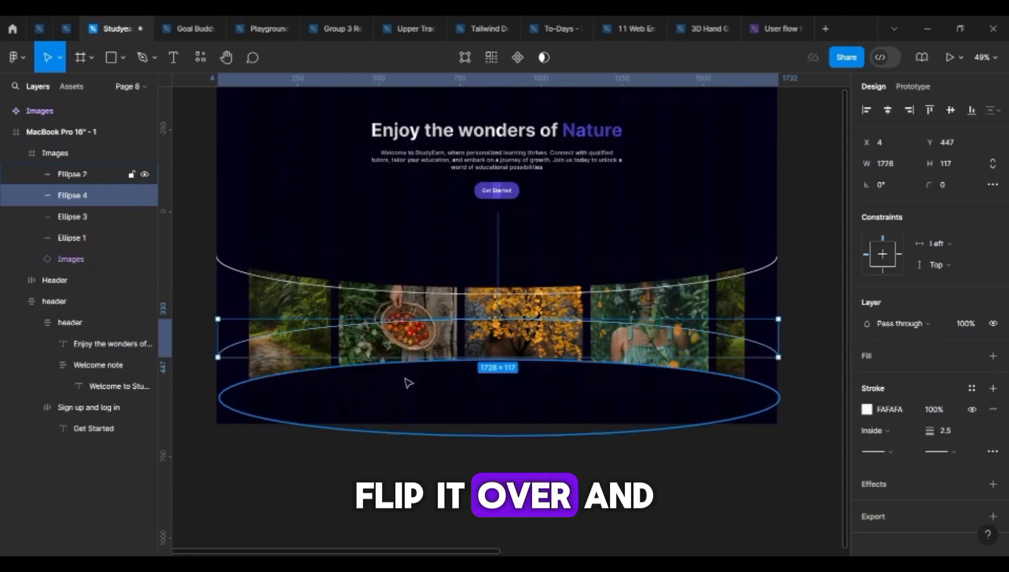
key("Down")
key("Down")
key("Down")
key("Down")
key("Down")
key("Down")
key("Down")
key("Down")
key("Down")
key("Down")
key("Down")
key("Down")
key("Down")
key("Down")
key("Down")
key("Down")
key("Down")
key("Down")
key("Down")
key("Down")
key("Down")
key("Down")
key("Down")
key("Down")
key("Down")
key("Down")
key("Down")
key("Down")
key("Down")
key("Down")
key("Down")
key("Down")
key("Down")
key("Down")
key("Down")
key("Down")
key("Down")
key("Down")
key("Down")
key("Down")
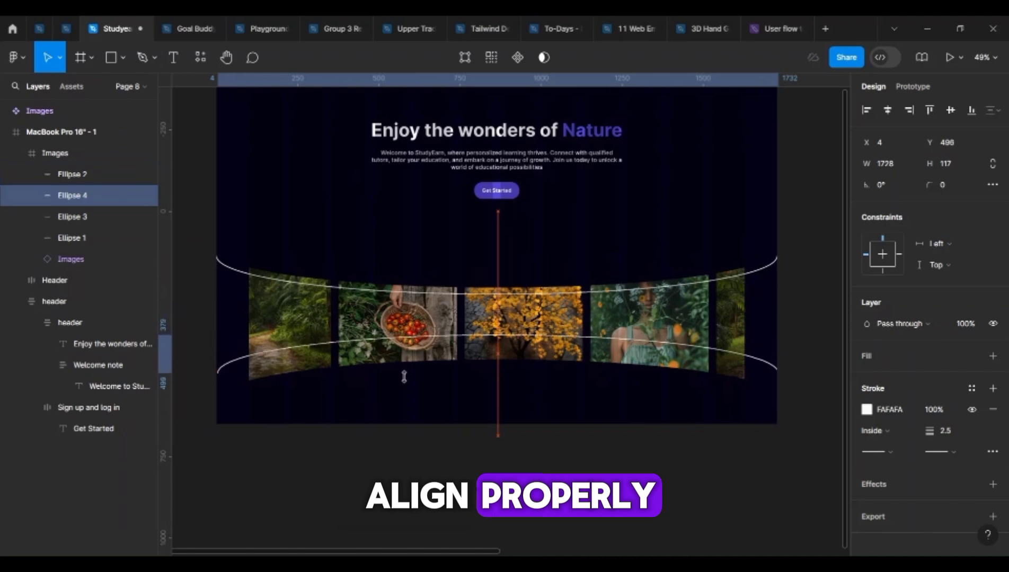
key("Down")
key("Down")
key("Down")
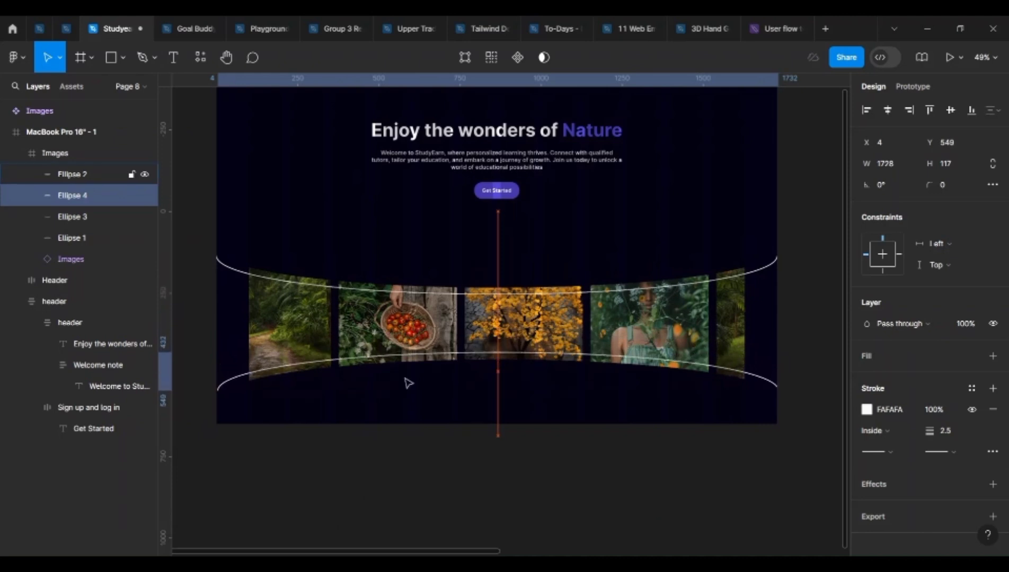
key("Down")
key("Down")
key("Down")
key("Down")
key("Down")
key("Down")
key("Down")
key("Down")
key("Down")
key("Down")
key("Down")
key("Down")
key("Down")
key("Down")
key("Down")
key("Down")
key("Down")
key("Down")
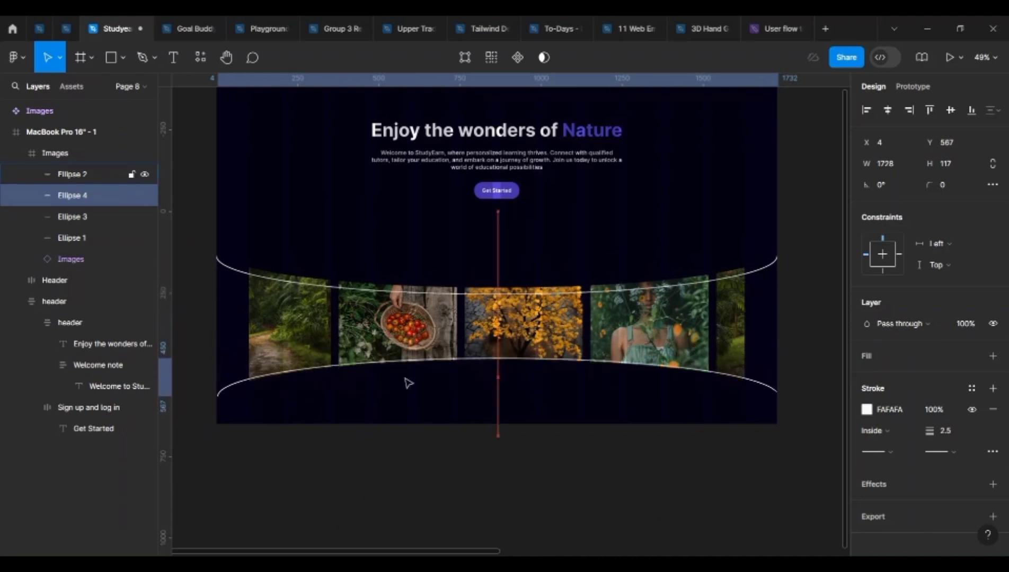
key("Down")
scroll(288, 358, "up", 10)
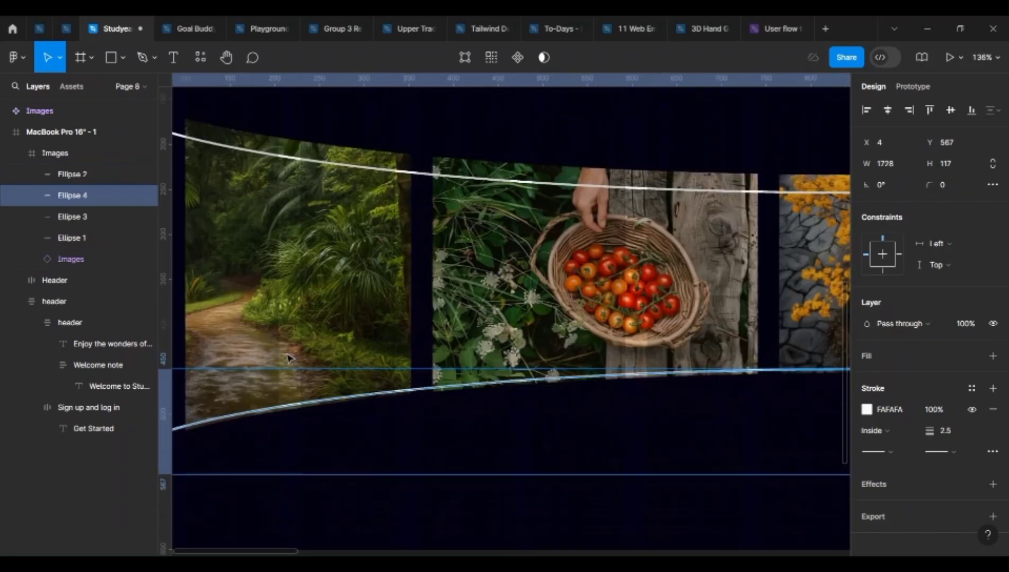
key("Down")
key("Down")
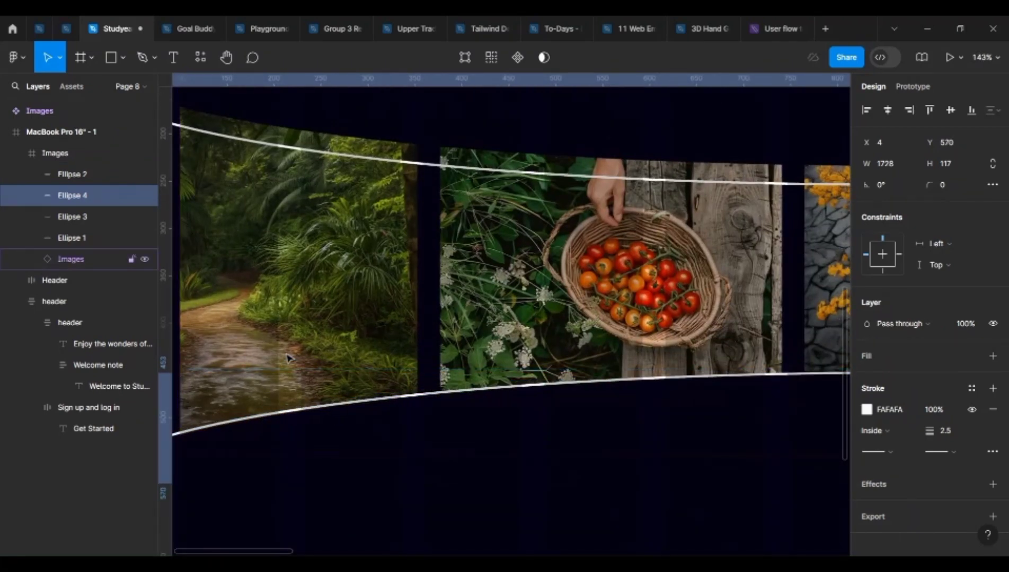
Raise the upper curved line to about Y 126 so it follows the top curve of the images.
scroll(453, 306, "down", 8)
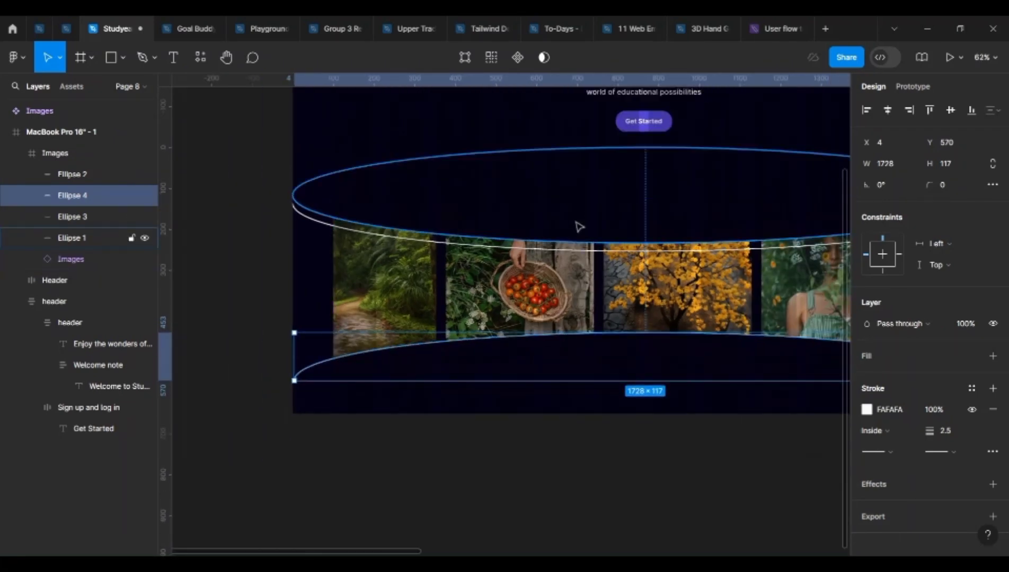
left_click(315, 222)
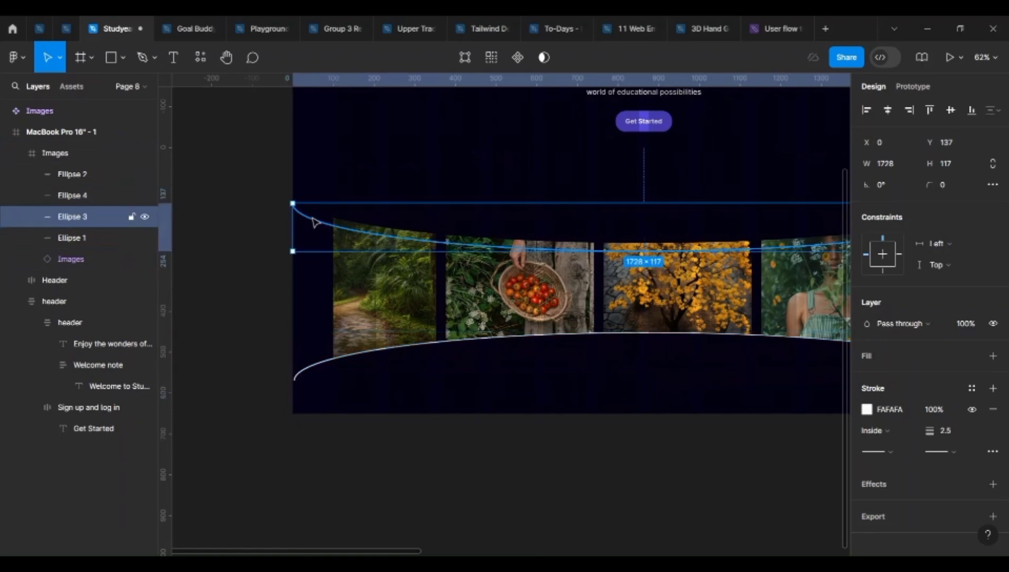
left_click_drag(312, 218, 313, 215)
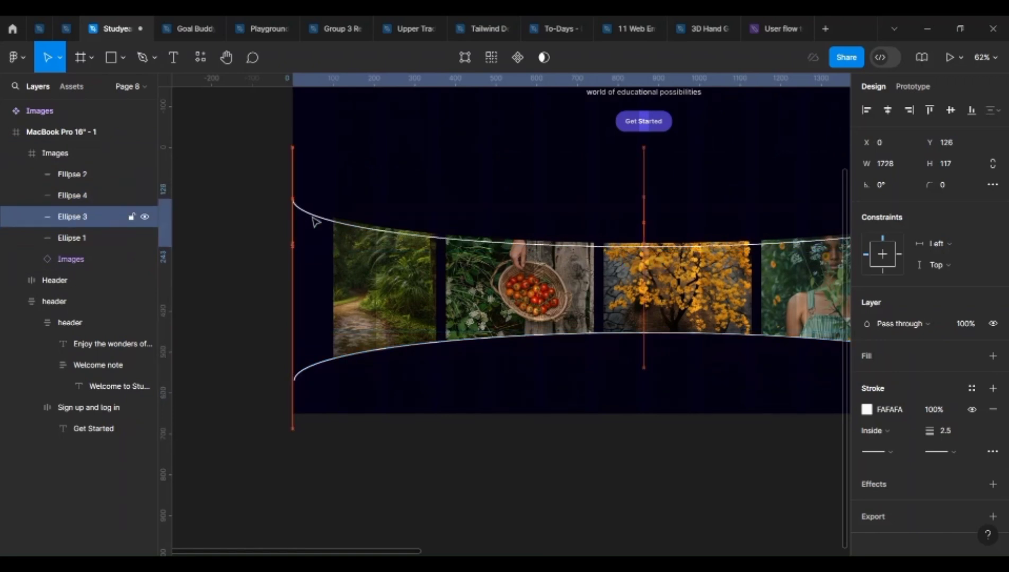
left_click(587, 510)
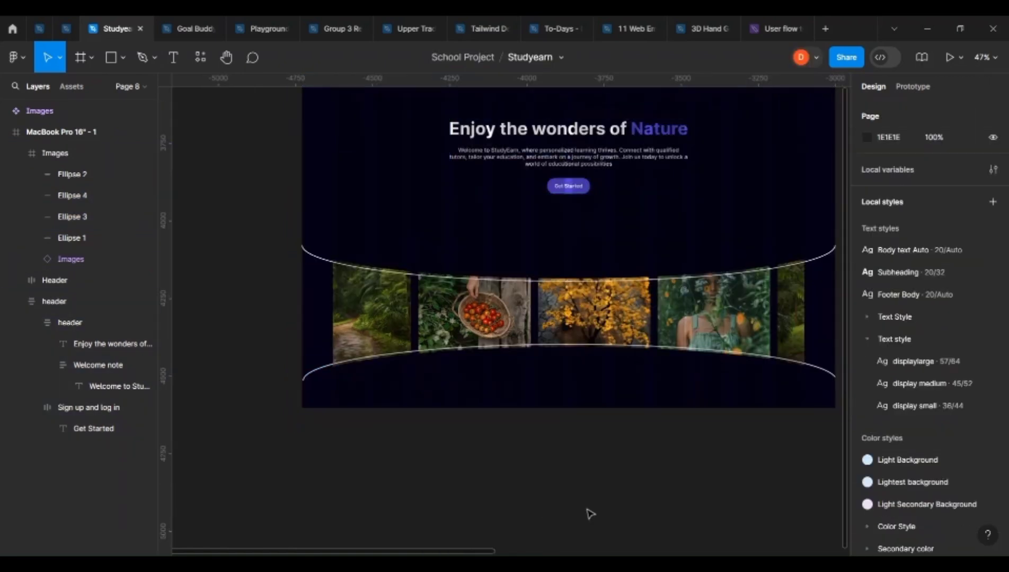
Wrap the carousel images, ellipses and curved lines of the hero section in one frame and name it Images.
scroll(590, 514, "down", 3)
left_click_drag(763, 506, 421, 351)
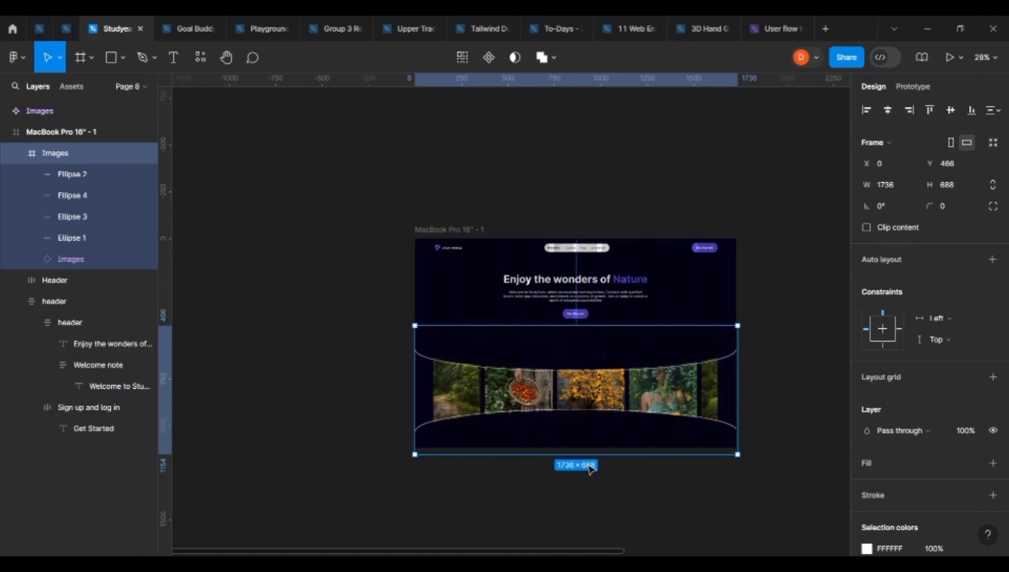
key("ctrl+alt+g")
key("ctrl+r")
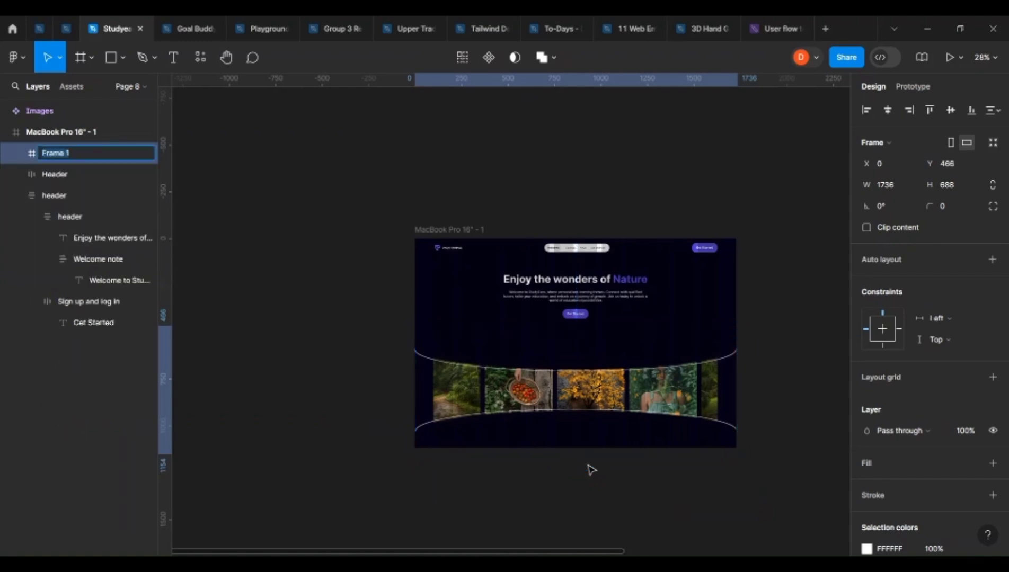
type("Image")
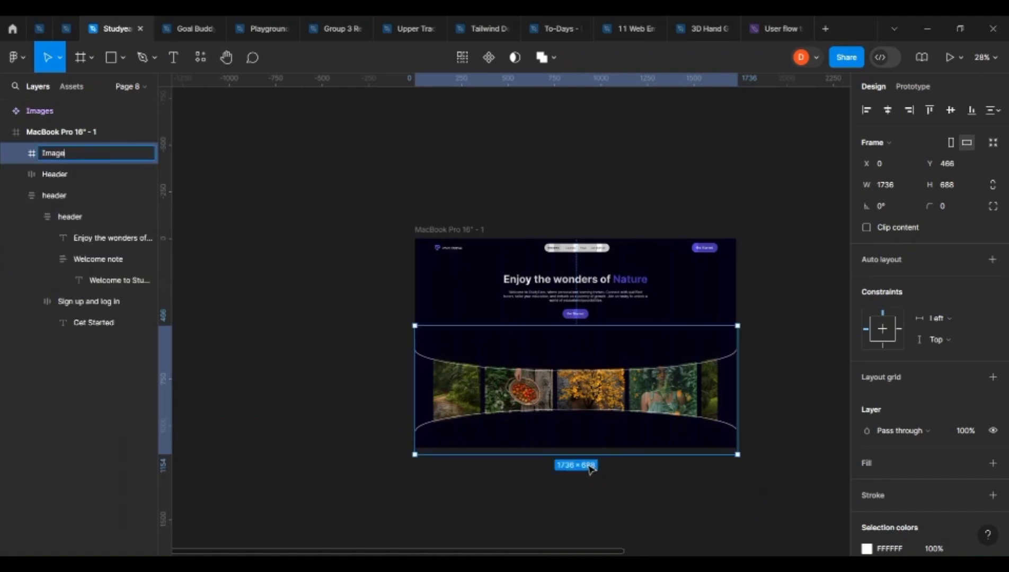
type("s")
key("Return")
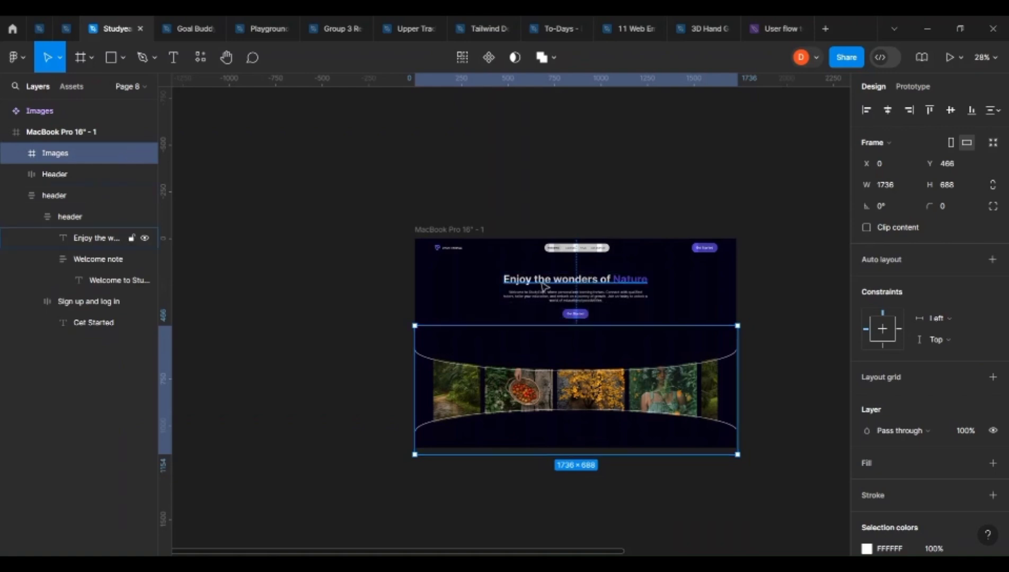
Link the Default variant of the Images component to the Image 2 variant, triggered after a delay of 1 ms.
scroll(529, 305, "down", 5)
scroll(531, 309, "right", 3)
left_click(624, 451)
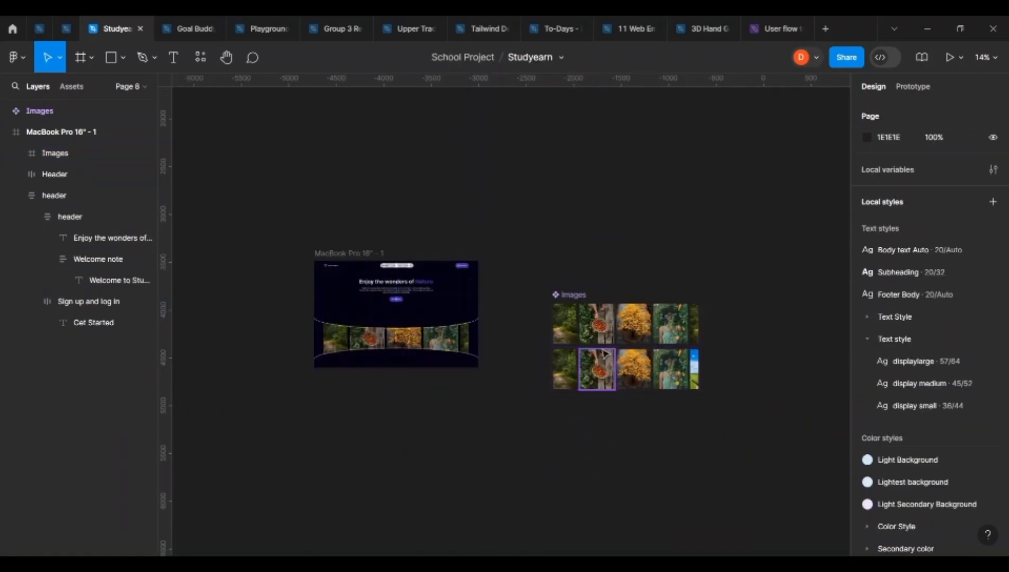
scroll(601, 348, "up", 3)
scroll(589, 325, "right", 2)
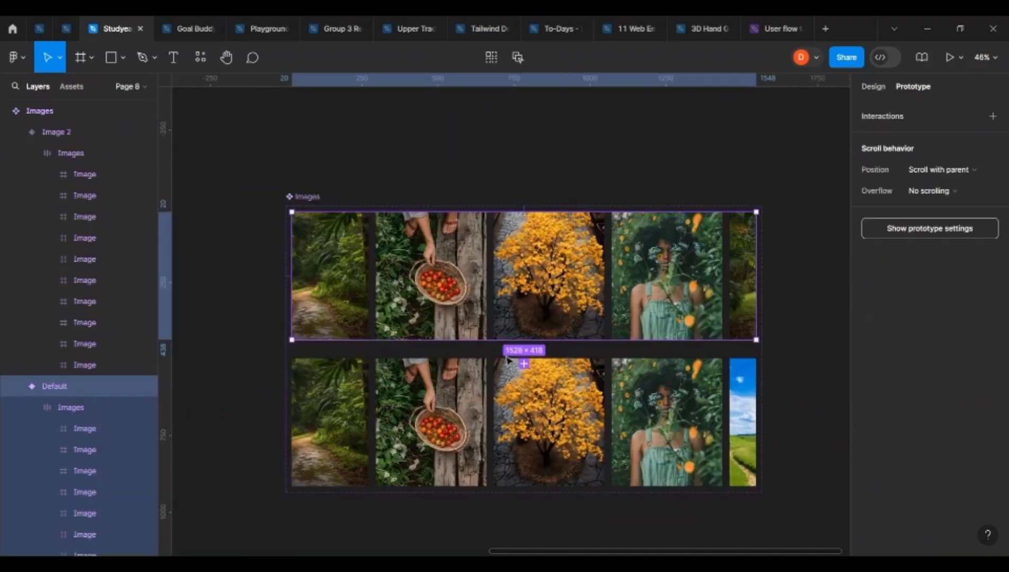
scroll(516, 331, "up", 3)
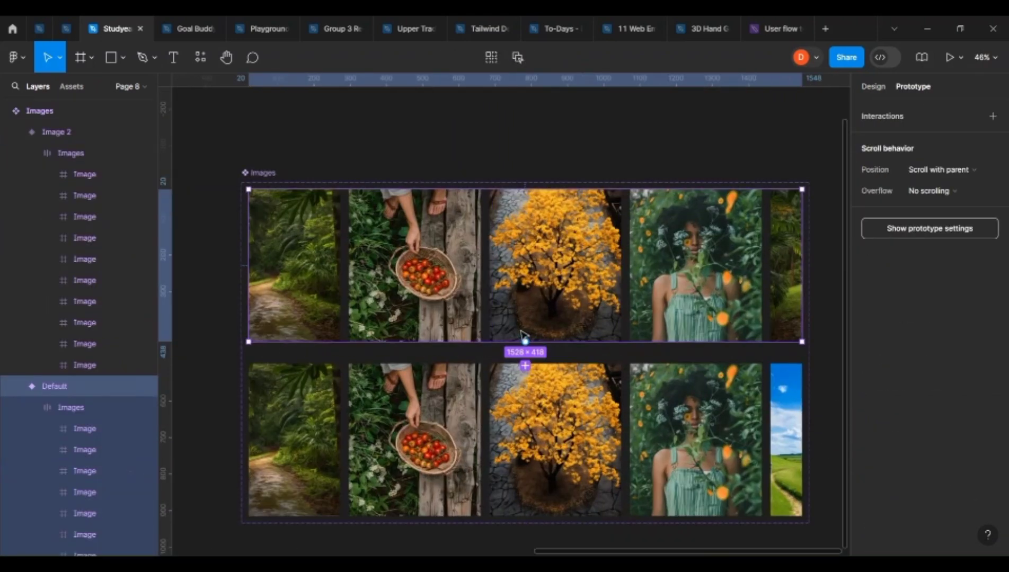
left_click_drag(526, 343, 477, 416)
left_click_drag(544, 402, 651, 301)
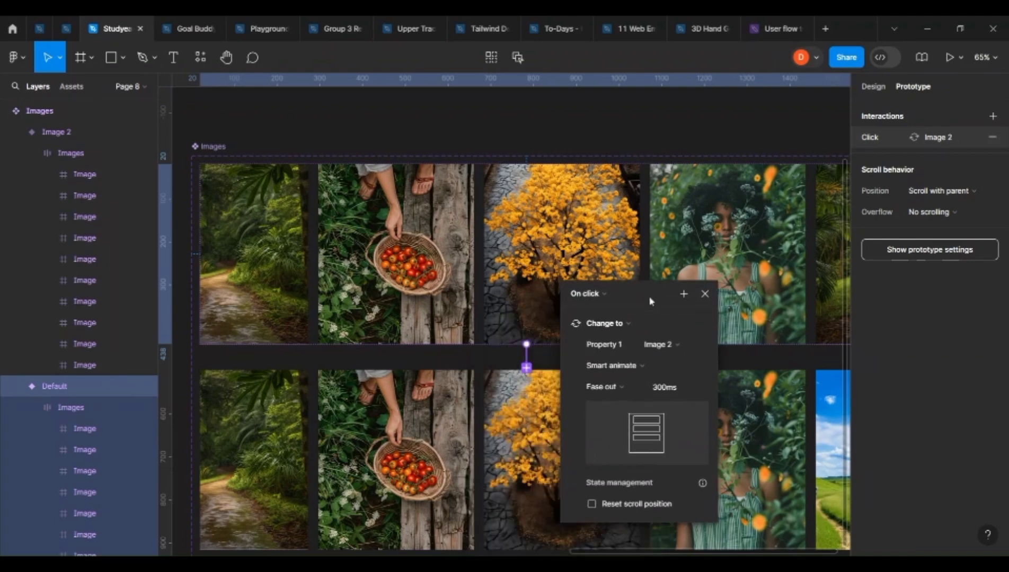
left_click(587, 293)
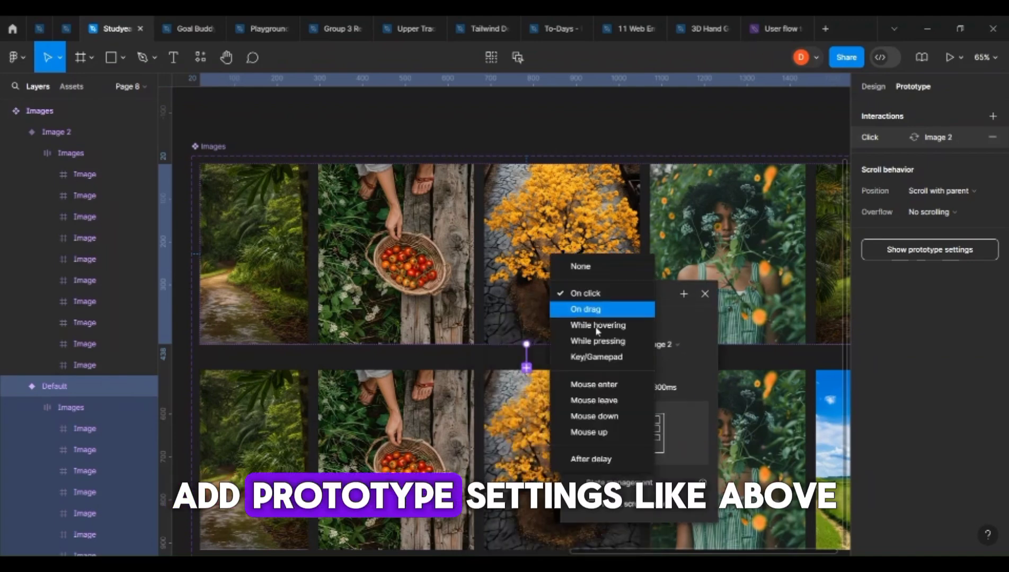
left_click(604, 462)
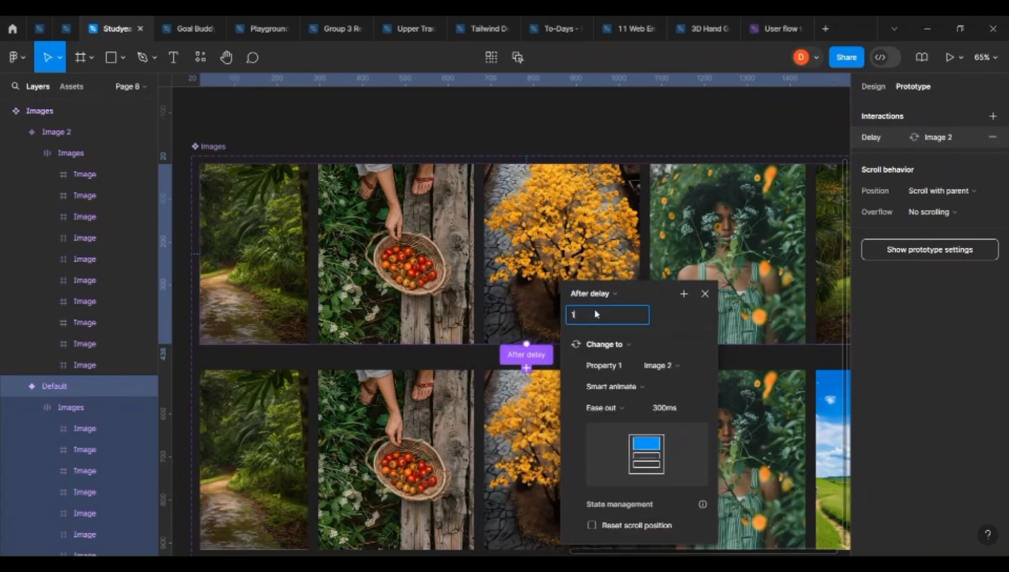
Set the Default variant's smart-animate transition to Linear easing with a duration of 10000 ms.
left_click(632, 414)
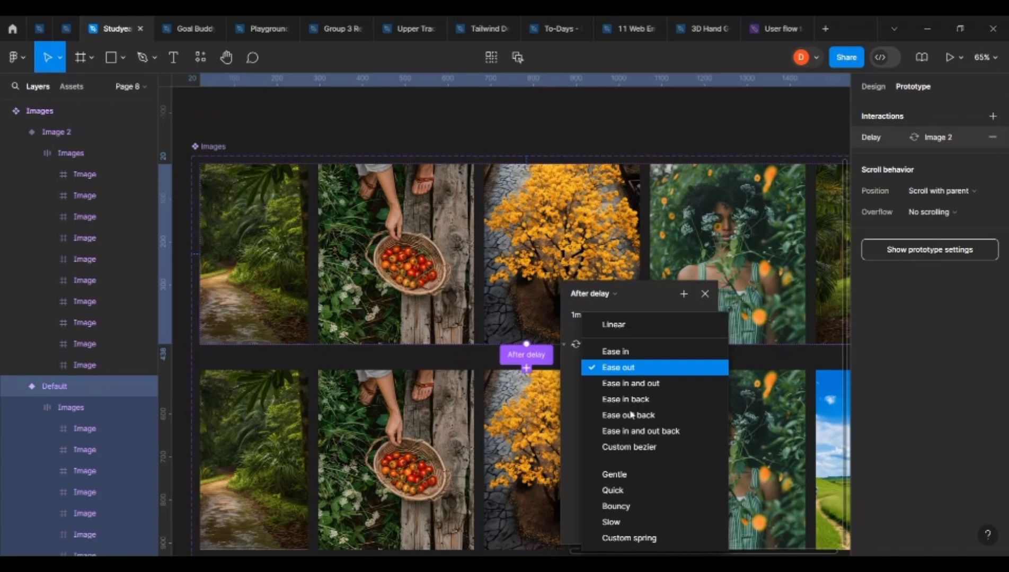
left_click(628, 329)
left_click(672, 409)
type("1")
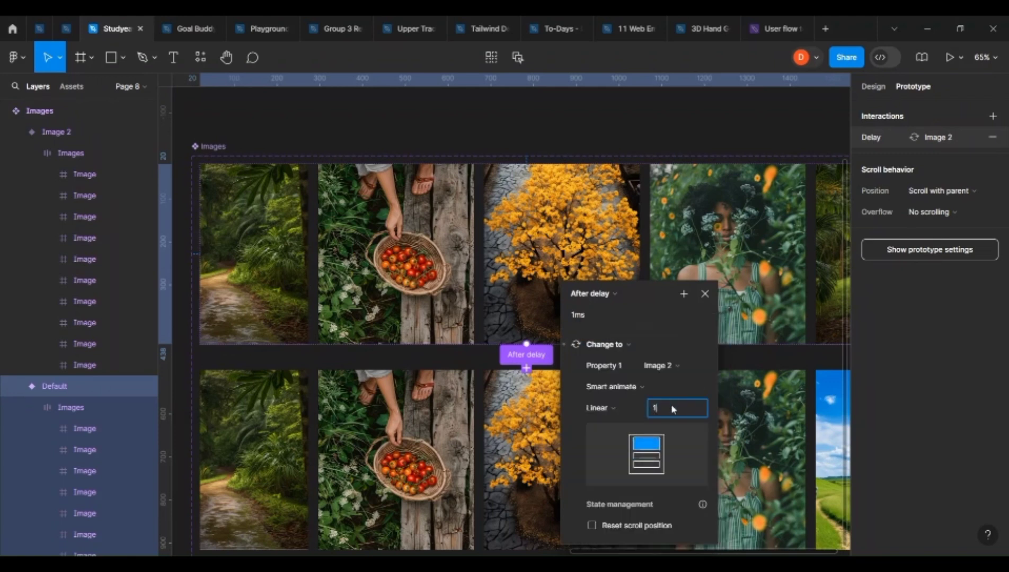
type("00")
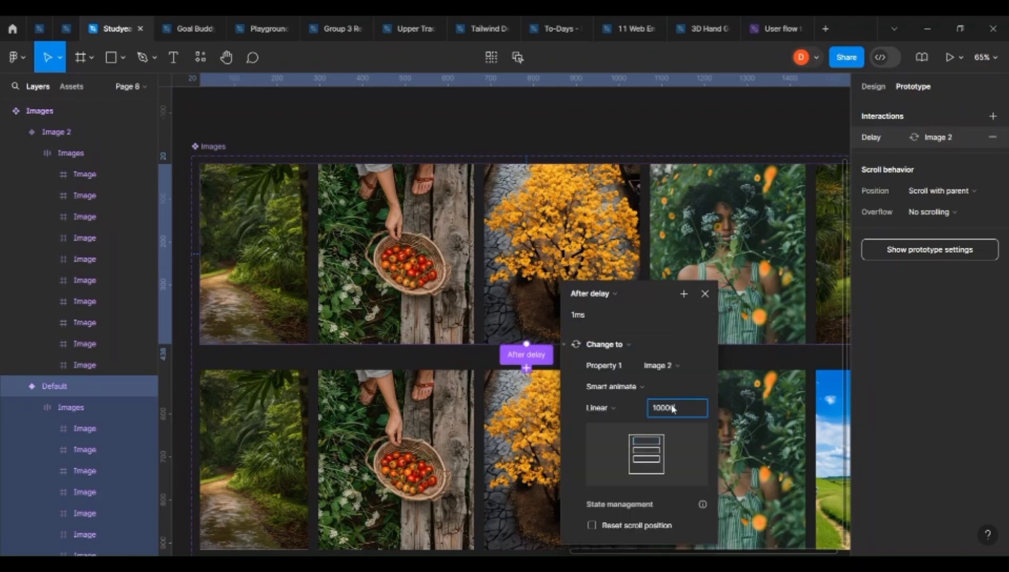
type("0")
key("Return")
left_click(739, 363)
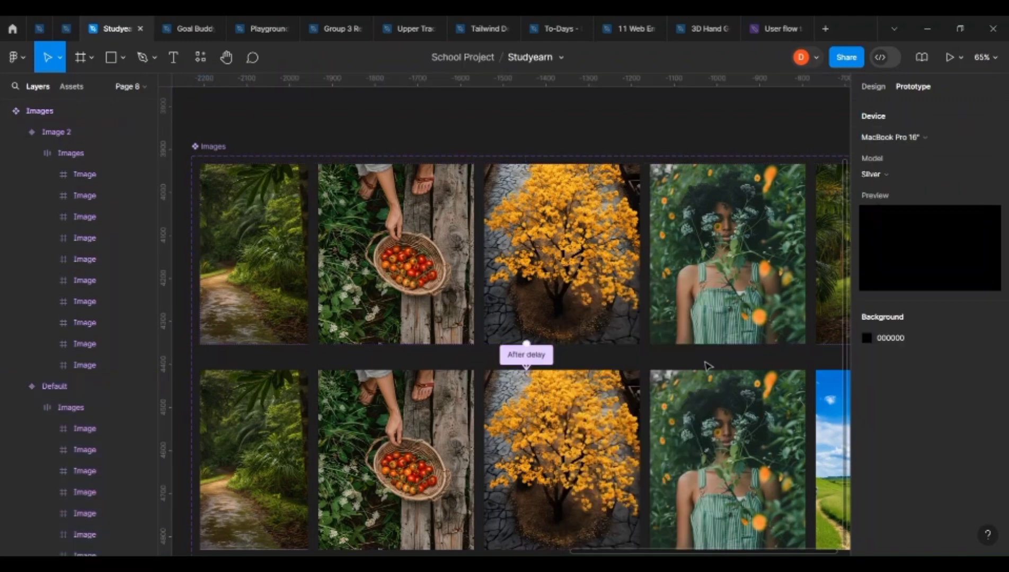
Link the Image 2 variant back to the Default variant with an Instant transition.
scroll(462, 397, "down", 3)
left_click(506, 477)
left_click_drag(498, 483, 518, 353)
left_click_drag(517, 408, 678, 288)
left_click(653, 354)
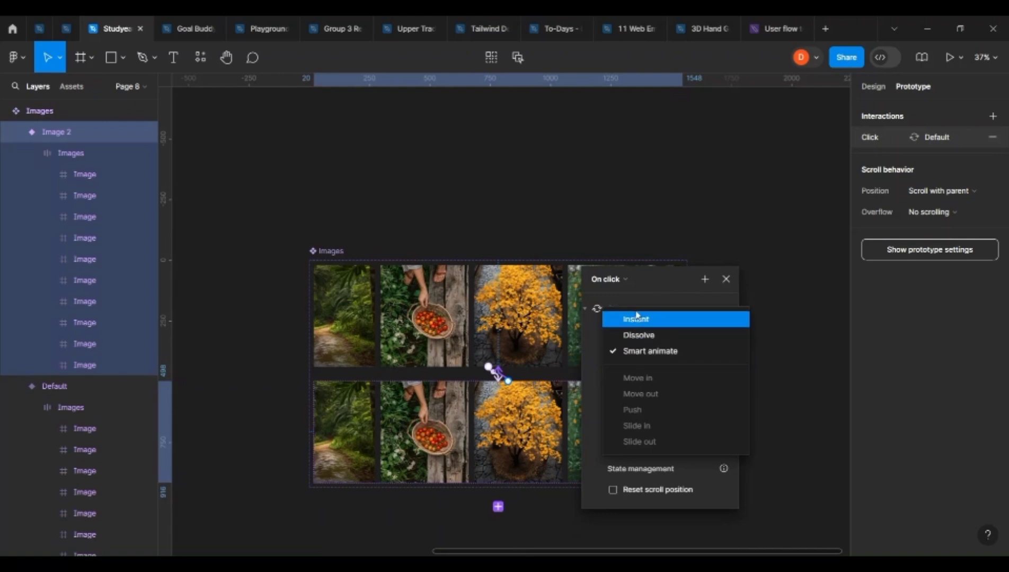
left_click(639, 321)
Change the trigger of the Image 2 variant's interaction to After delay.
left_click(624, 280)
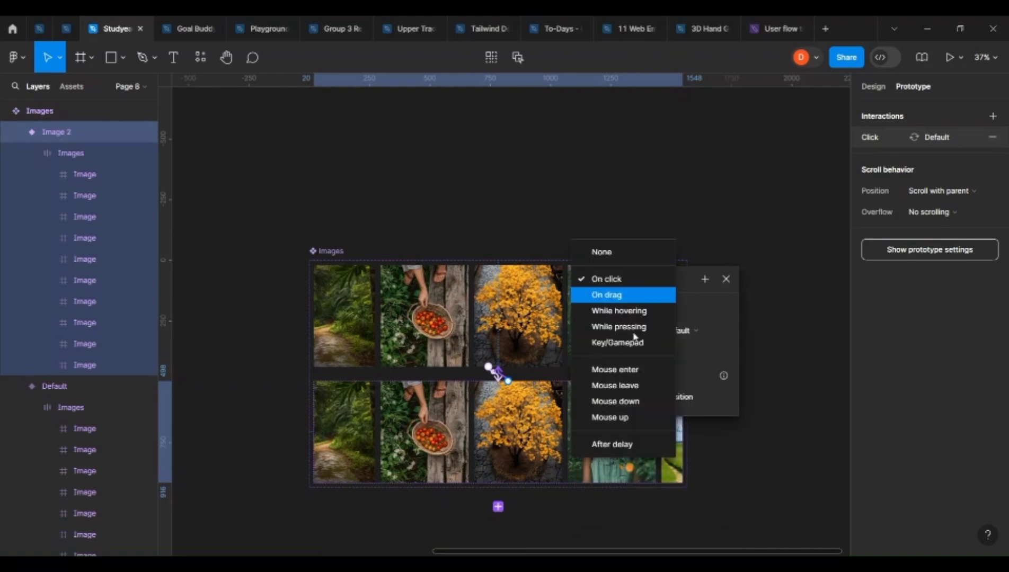
left_click(636, 445)
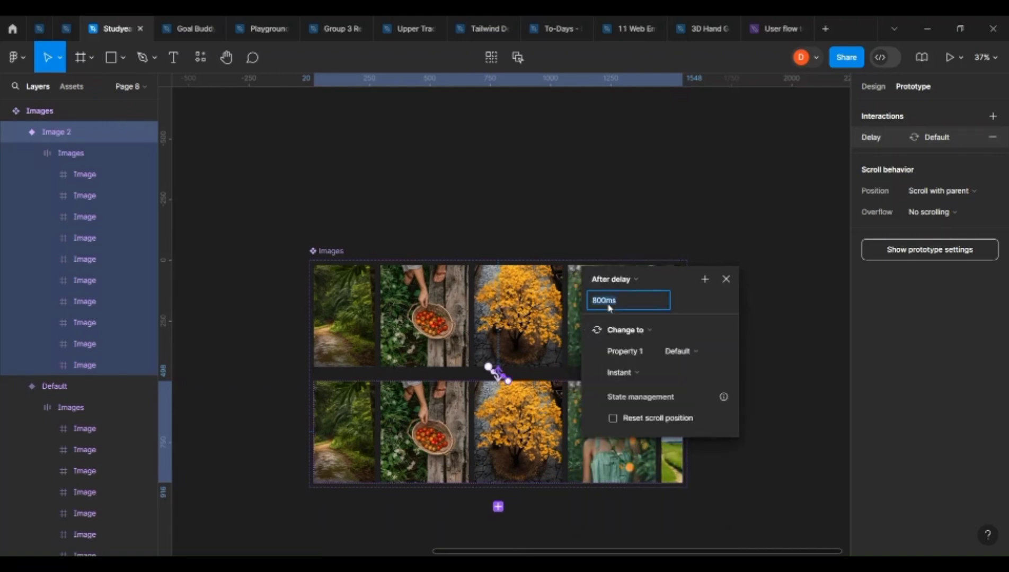
key("Return")
left_click(660, 213)
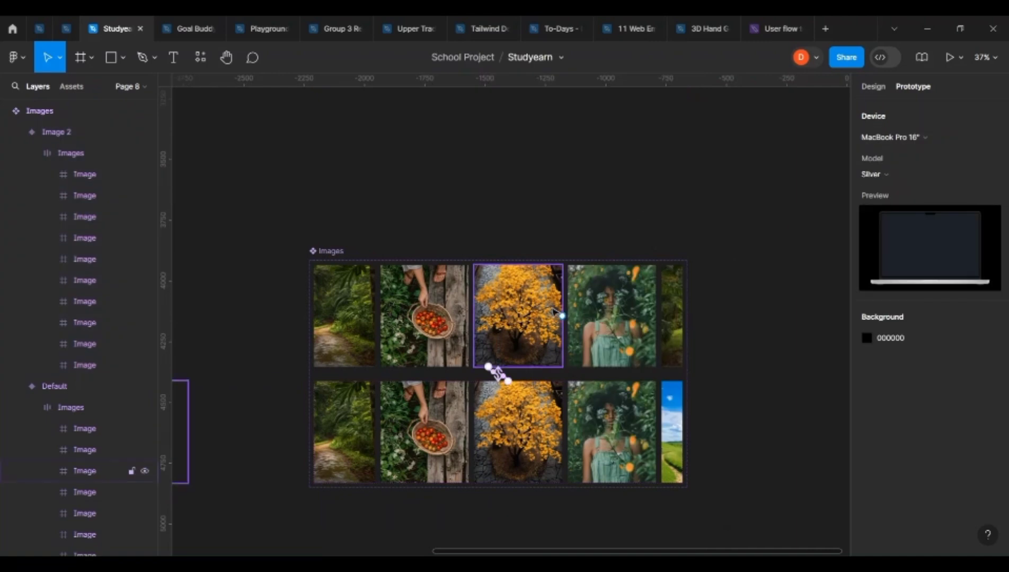
Preview the MacBook Pro 16" - 1 frame as a prototype to check the looping carousel.
scroll(559, 308, "down", 3)
scroll(502, 318, "left", 5)
scroll(501, 321, "left", 4)
left_click(474, 204)
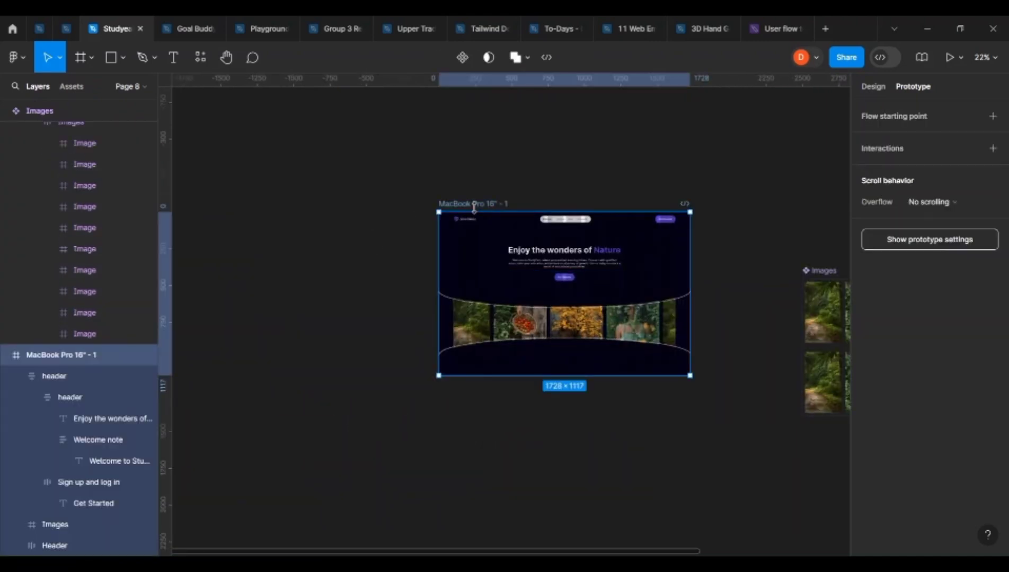
key("shift+space")
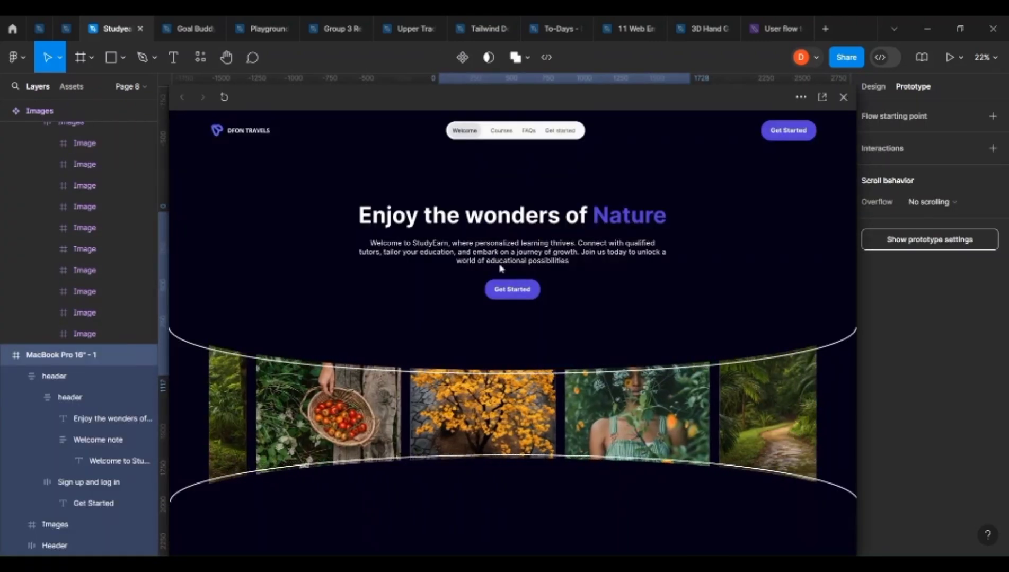